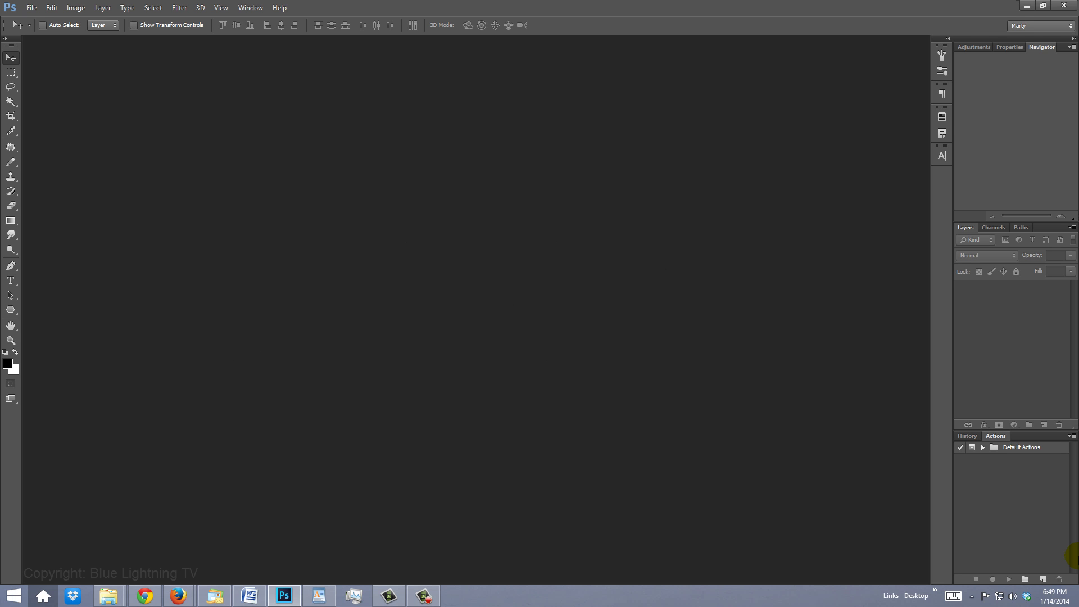
Start a new 1550 × 870 px document at 150 pixels/inch with a white background.
key("ctrl+n")
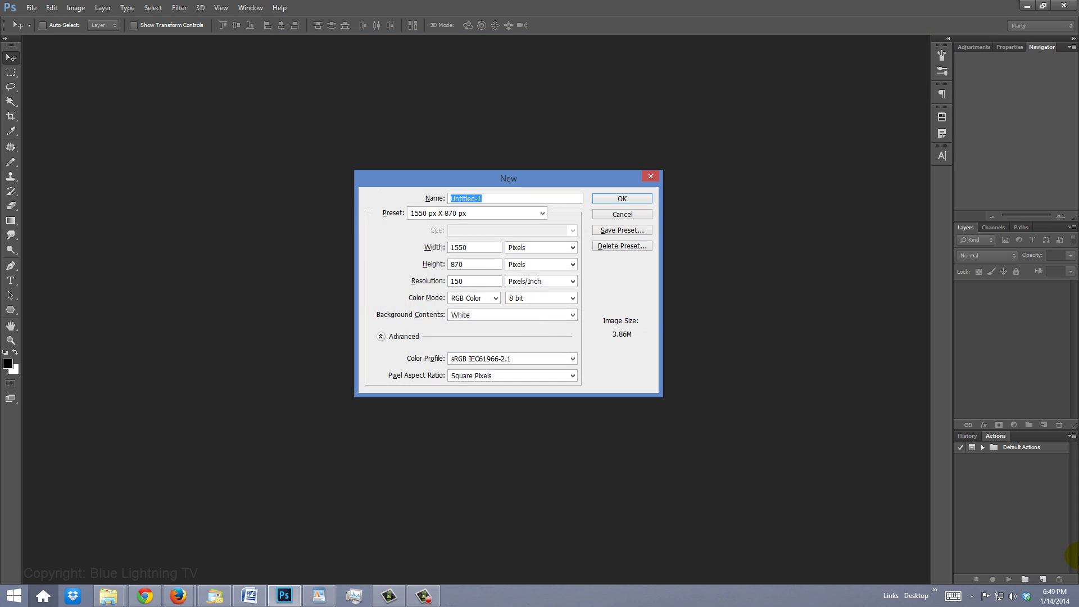
Create the blank Untitled-1 canvas and toggle View > Snap.
key("Return")
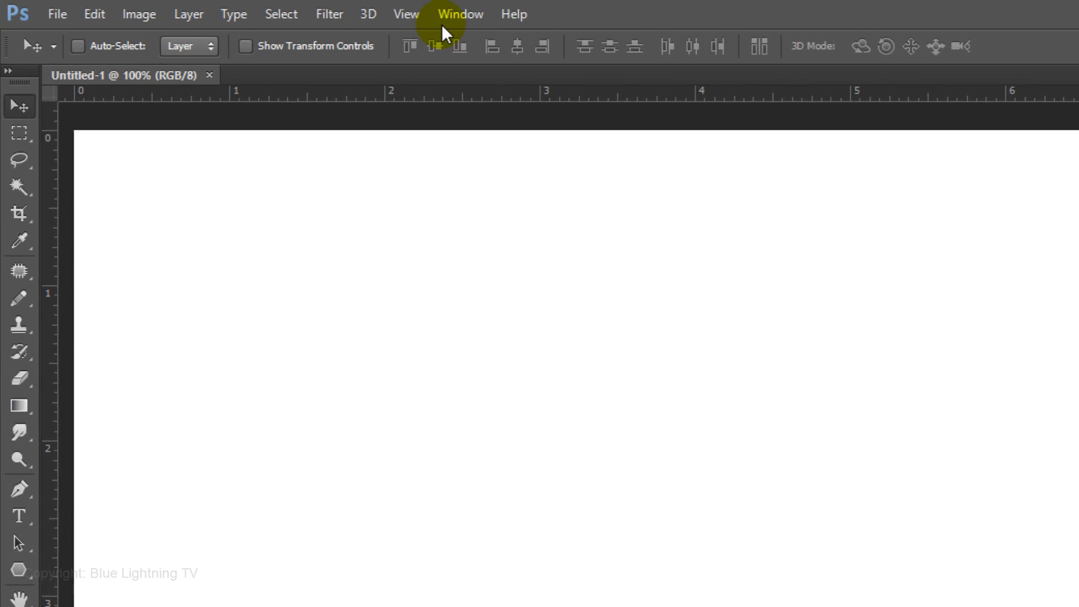
left_click(231, 8)
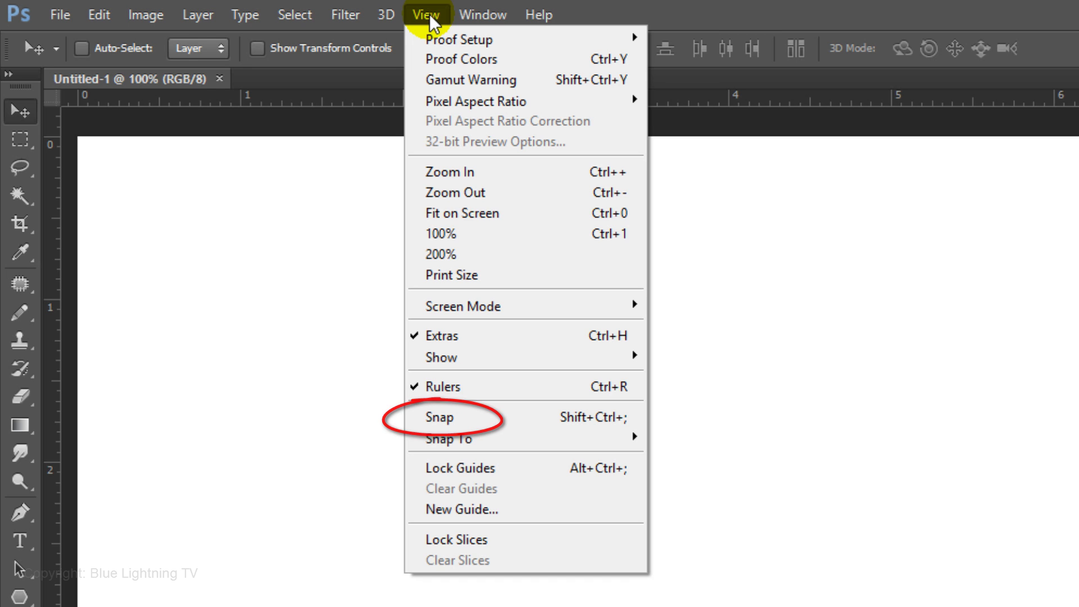
left_click(430, 15)
Choose the Horizontal Type Tool set to Bank Gothic BT at 100 pt.
left_click(26, 541)
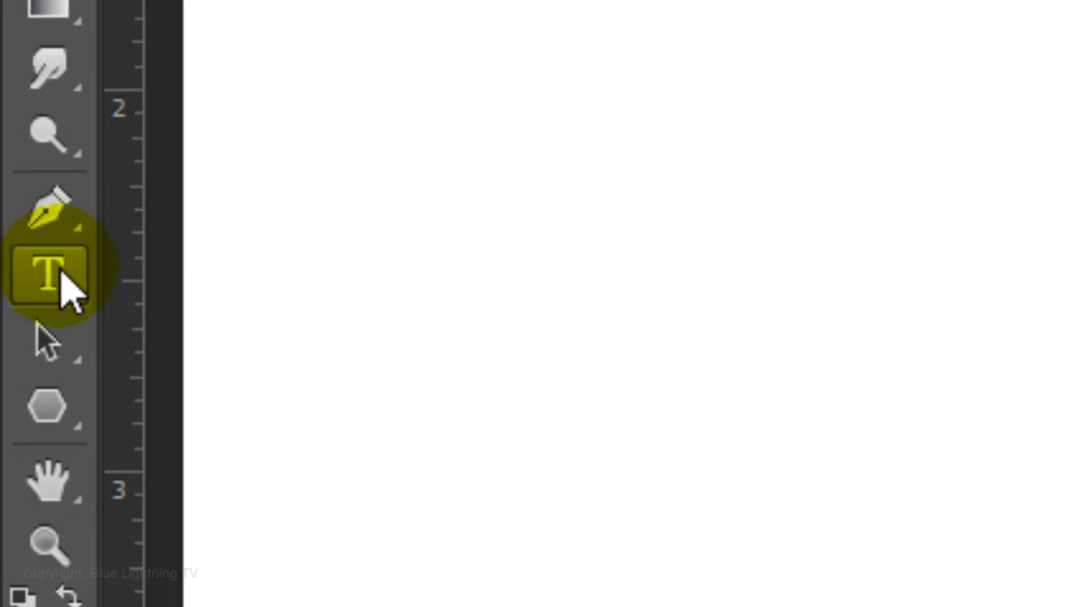
right_click(61, 275)
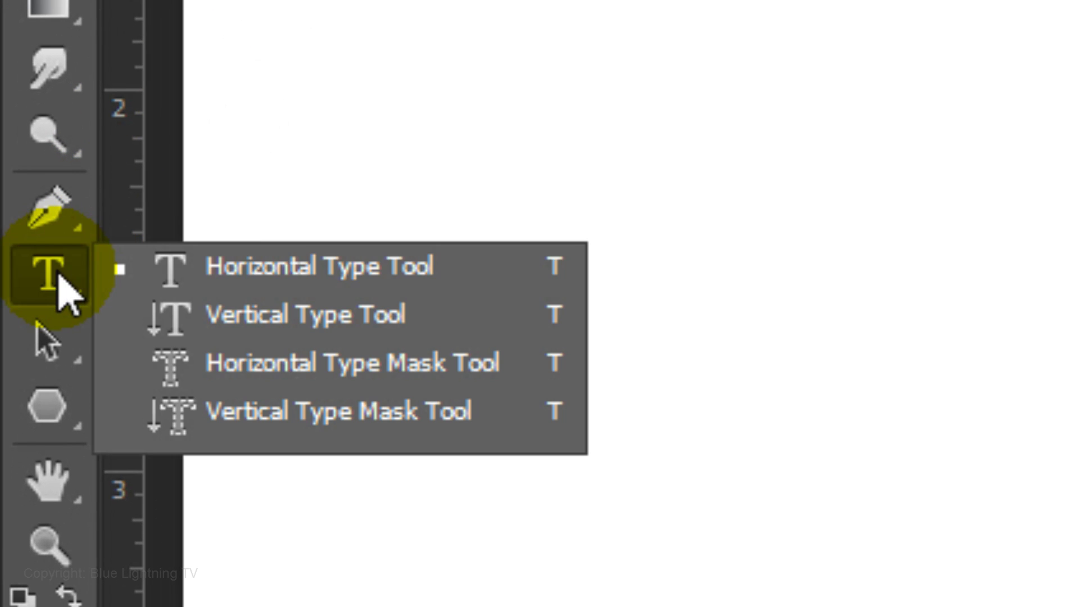
left_click(258, 284)
left_click(321, 66)
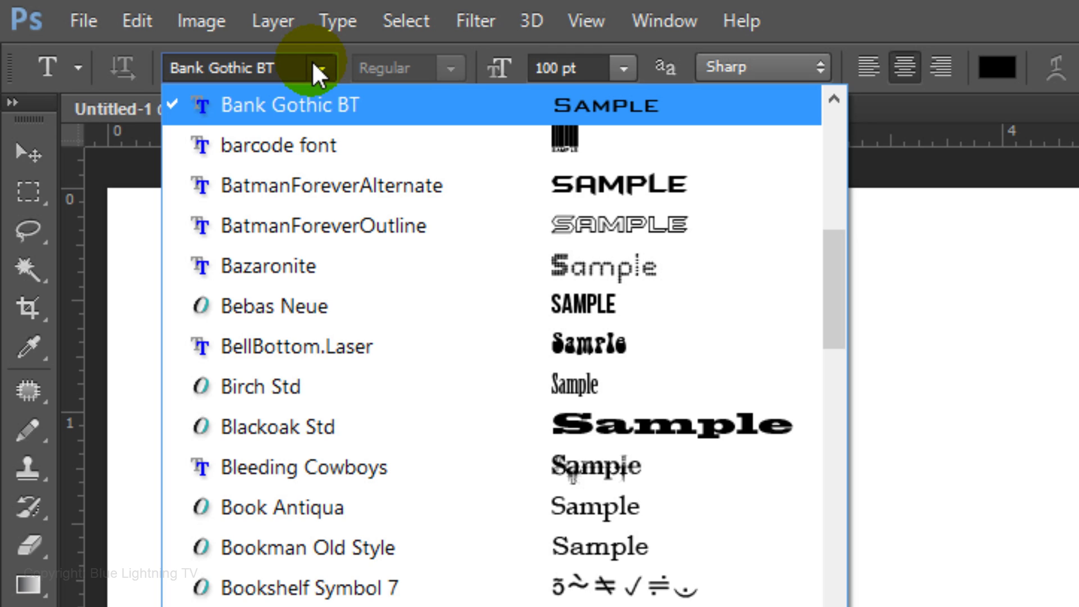
Type HAPPY in black Bank Gothic BT and widen the kerning between P–Y and between the two Ps.
left_click(314, 69)
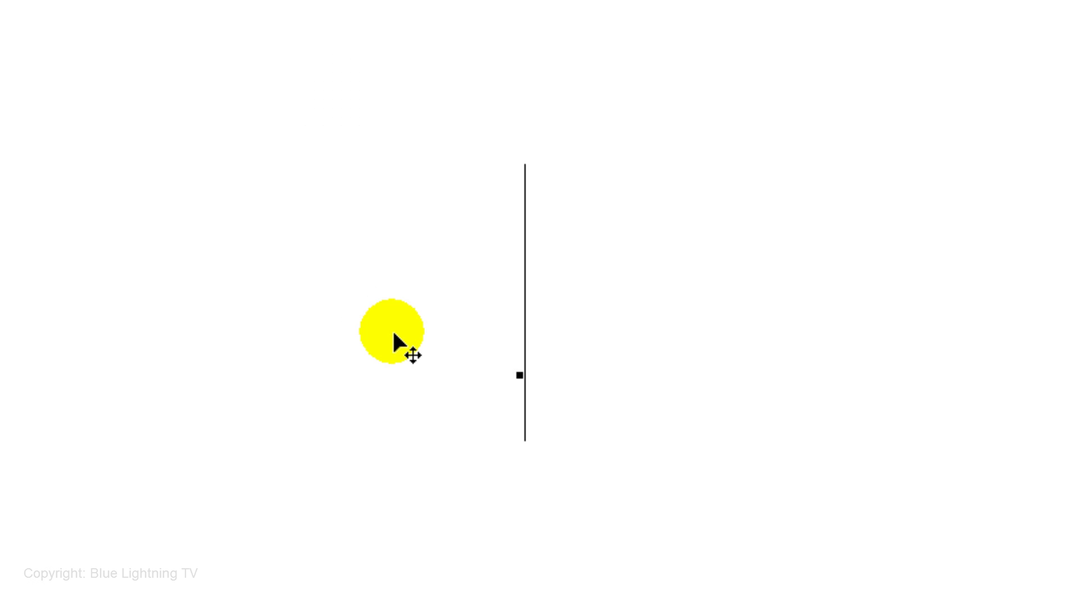
type("HAPPY")
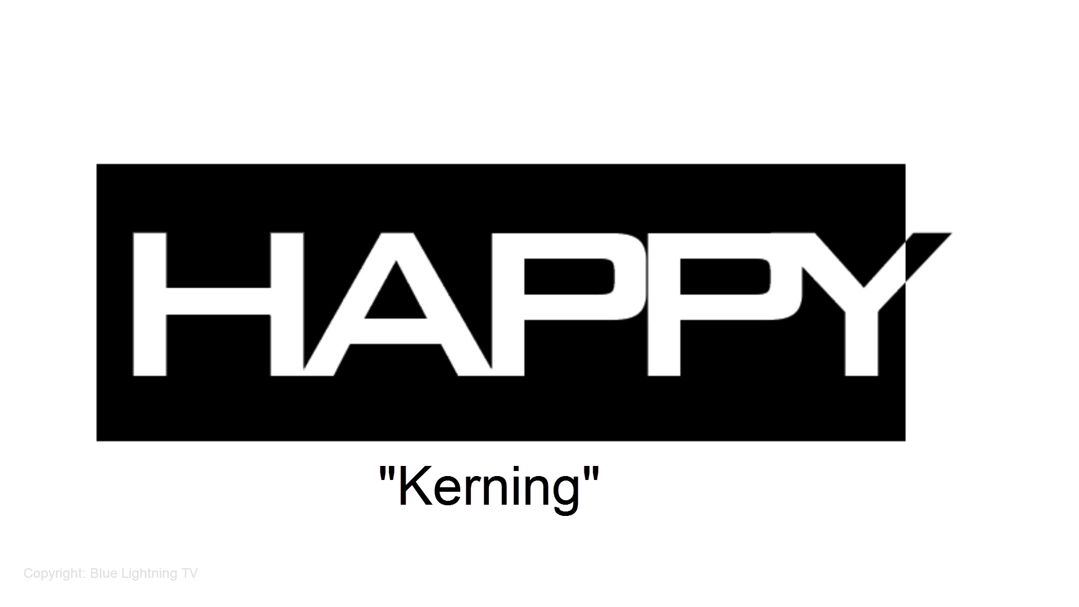
left_click(814, 314)
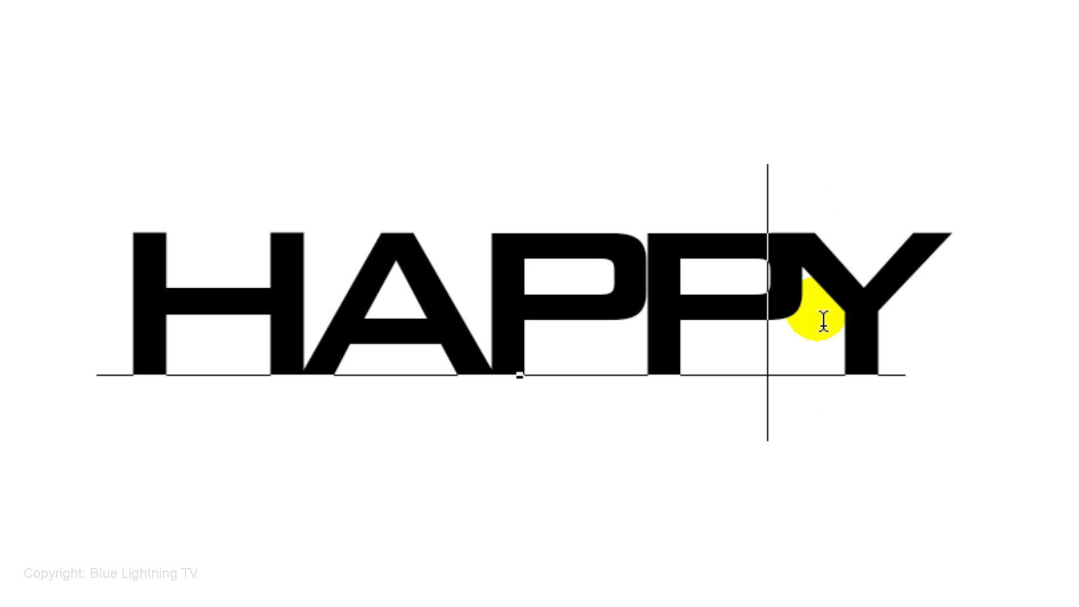
key("alt+Right")
key("alt+Right")
key("alt+Right")
key("alt+Right")
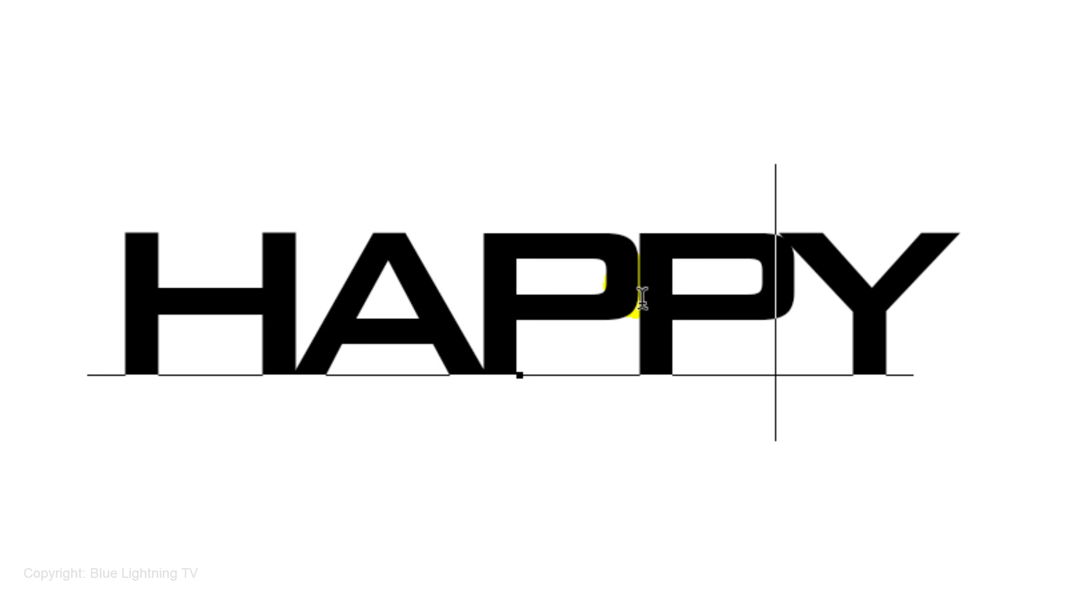
left_click(612, 295)
key("alt+Right")
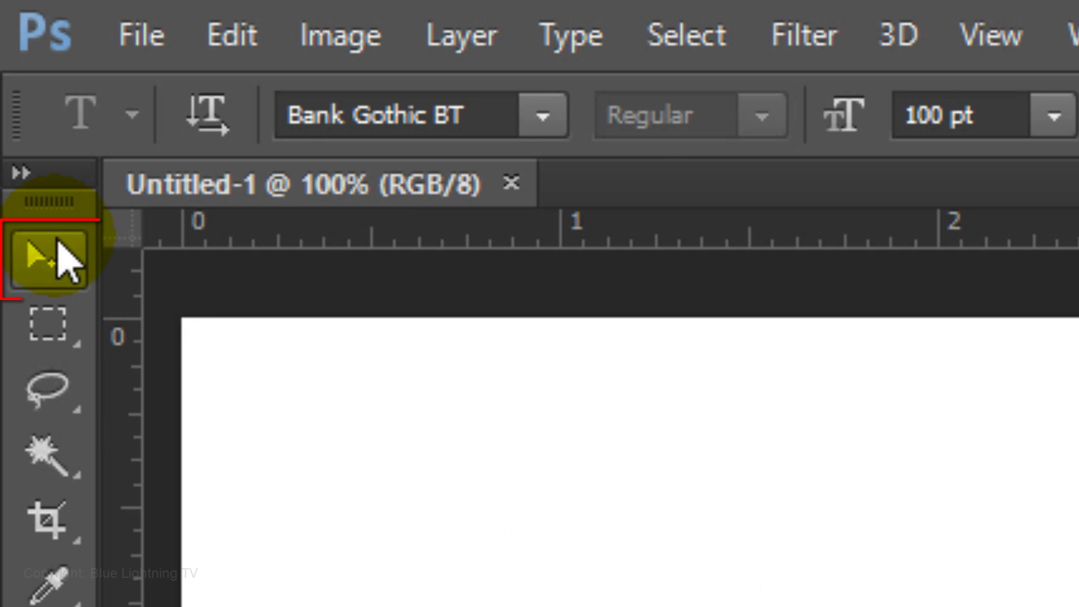
Scale HAPPY proportionally to about 245.68% and place it across the canvas's top edge.
left_click(53, 256)
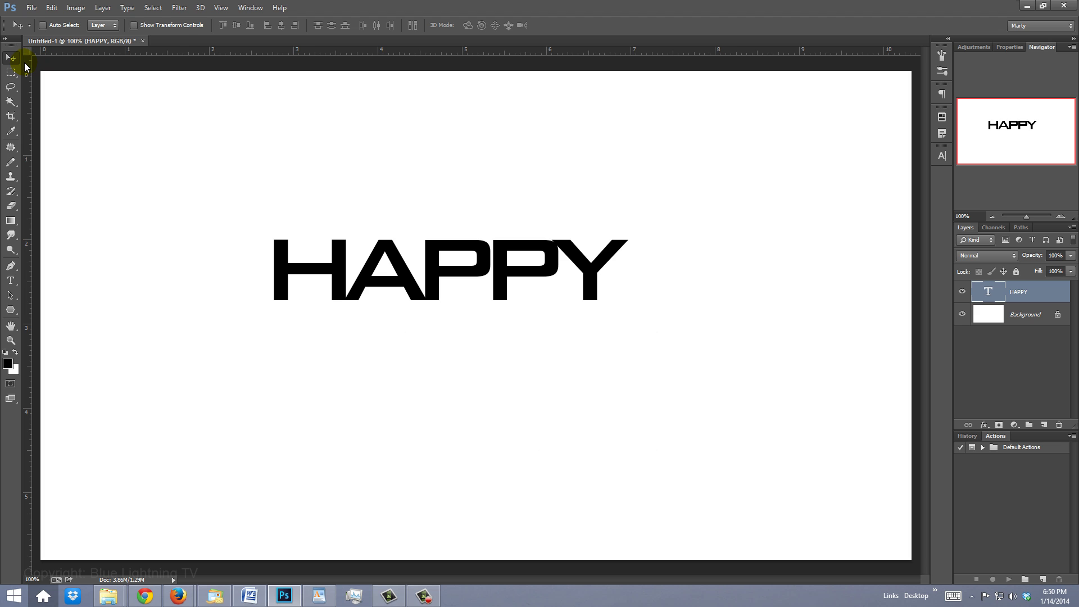
key("ctrl+t")
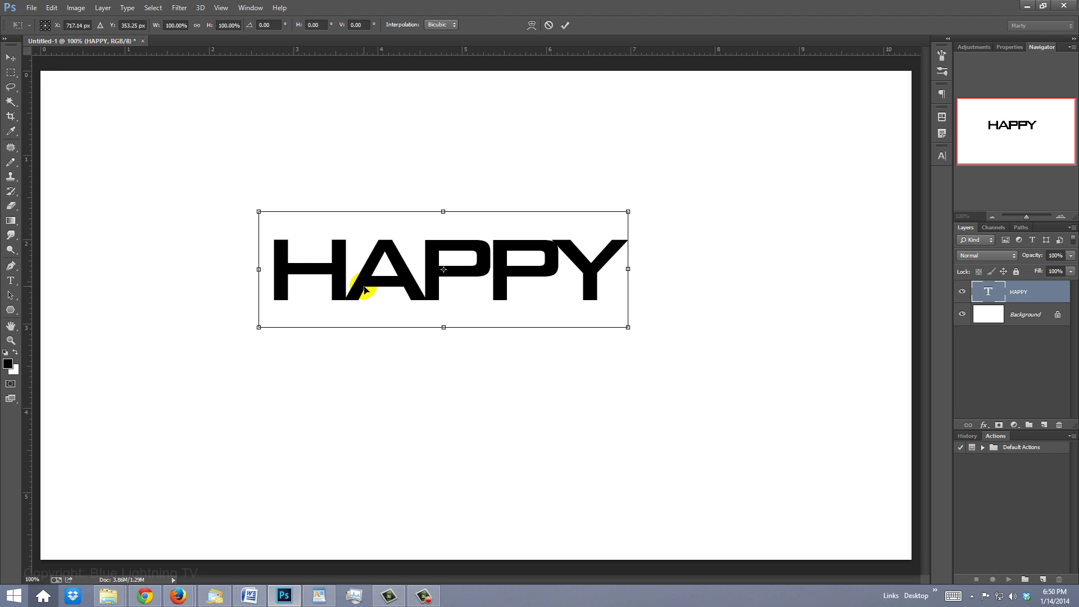
left_click_drag(365, 290, 116, 109)
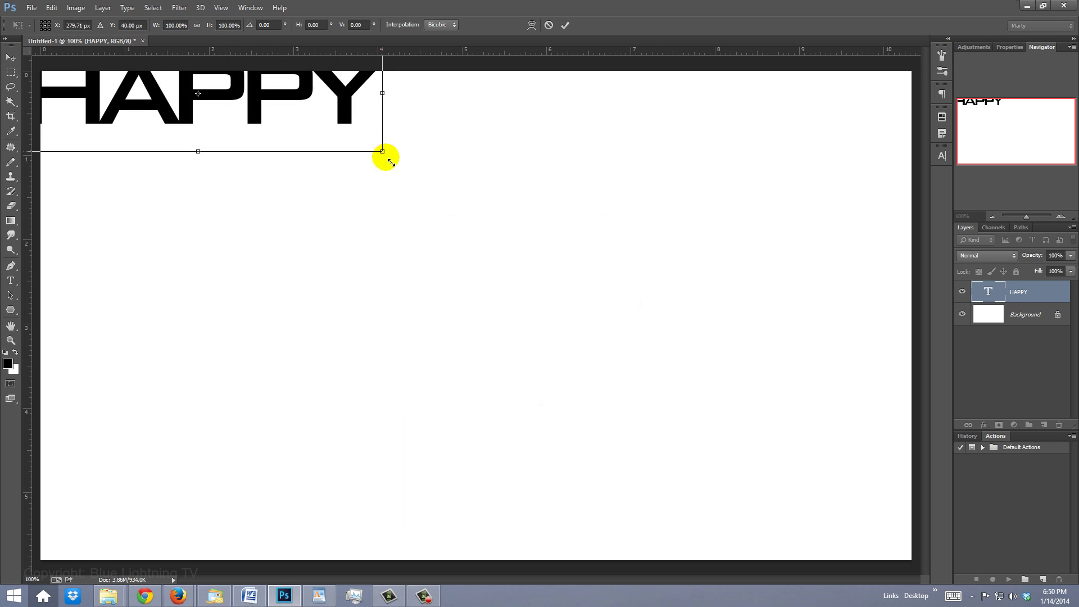
left_click_drag(381, 154, 901, 399)
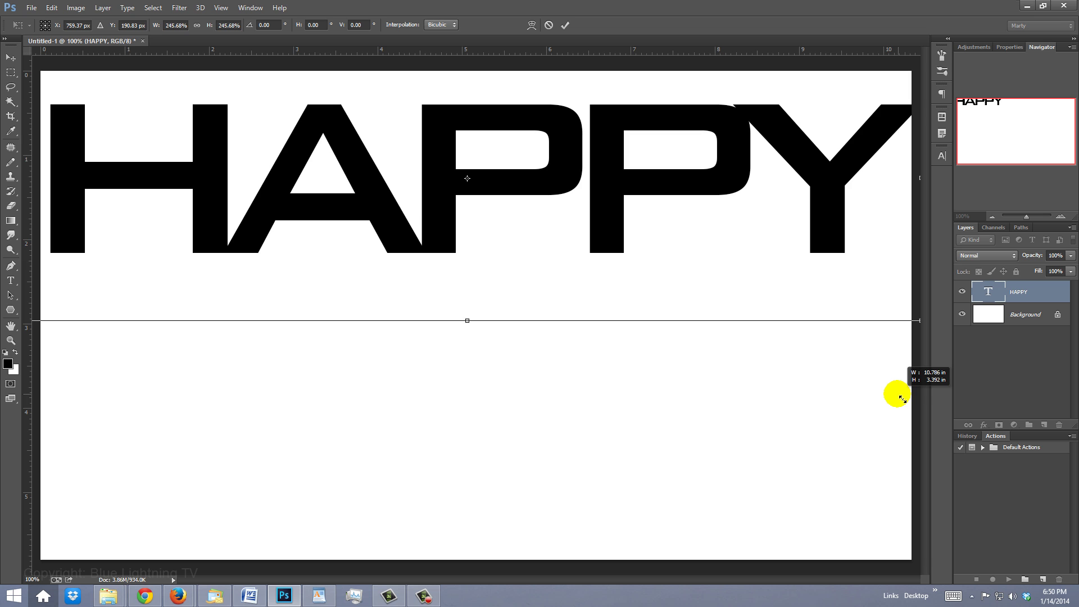
left_click_drag(710, 306, 702, 274)
key("Up")
key("Up")
key("Up")
key("Up")
key("Left")
key("Left")
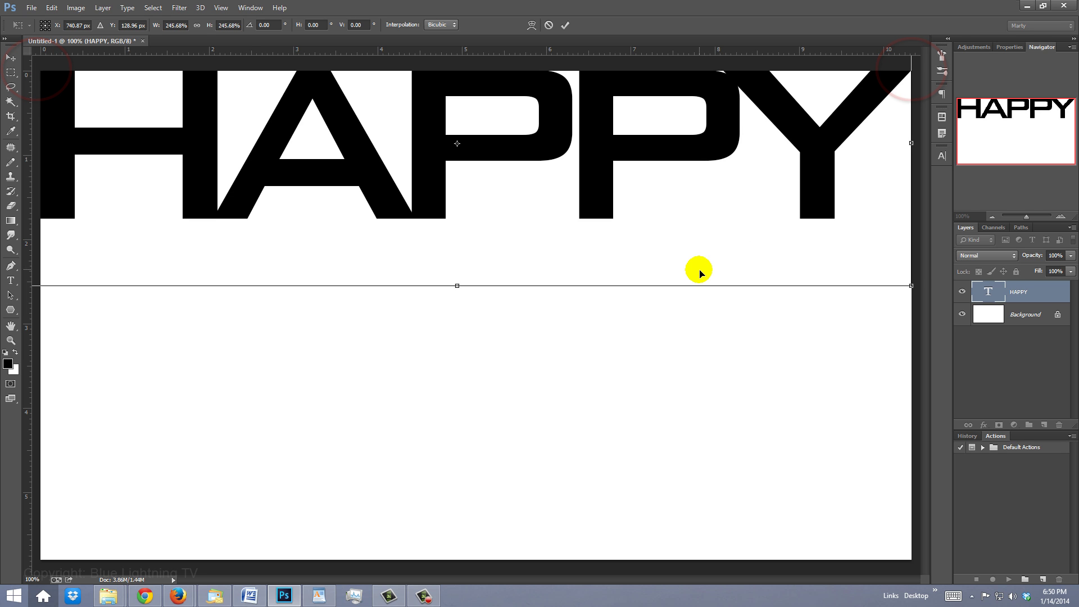
key("Return")
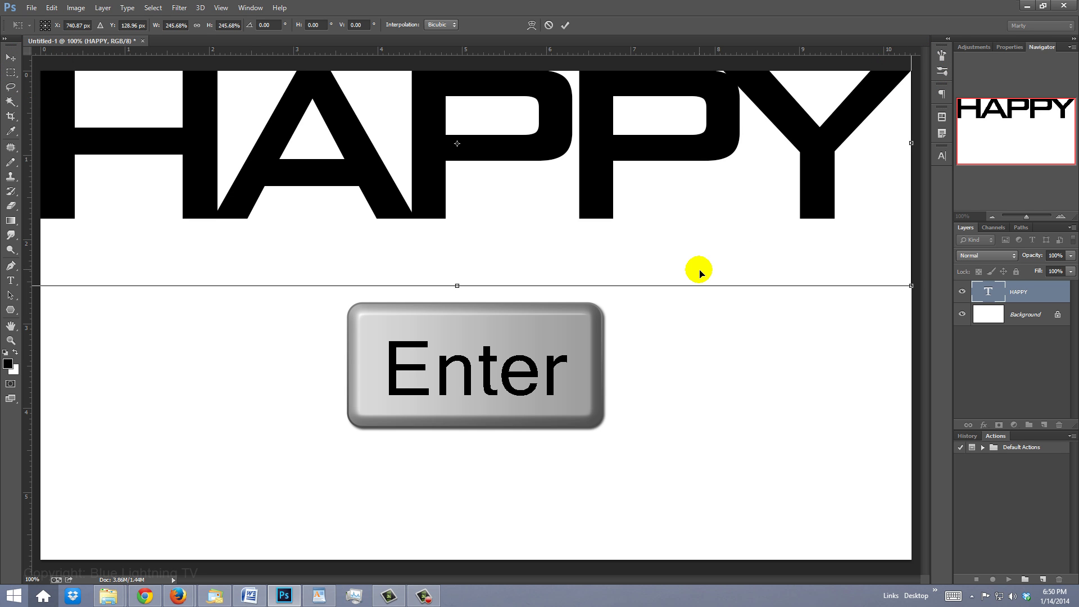
Type BIRTHDAY as a new text layer below HAPPY with tightened letter spacing.
key("t")
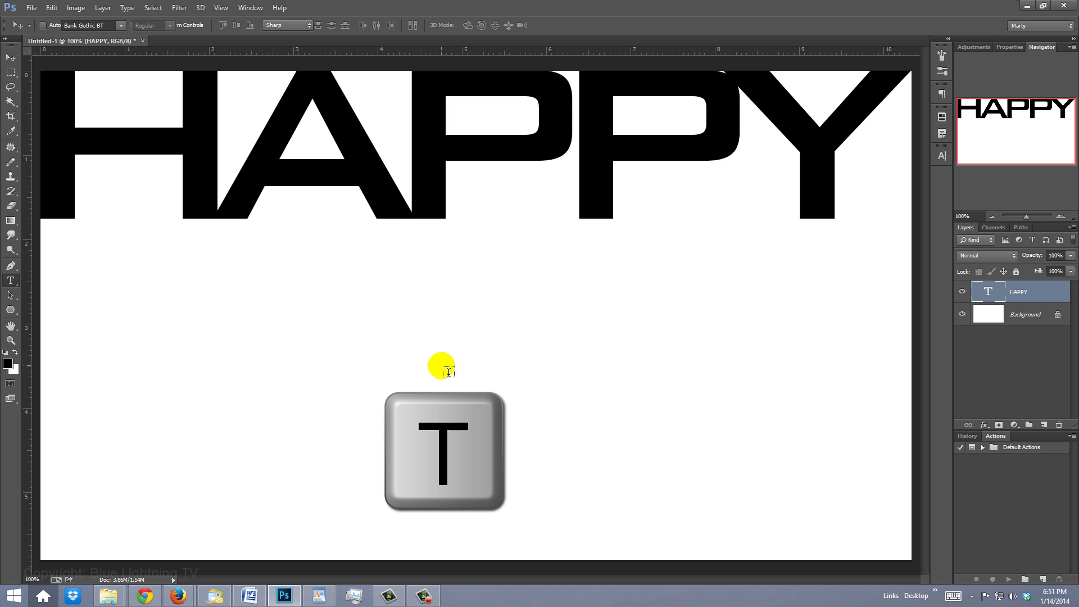
left_click(447, 372)
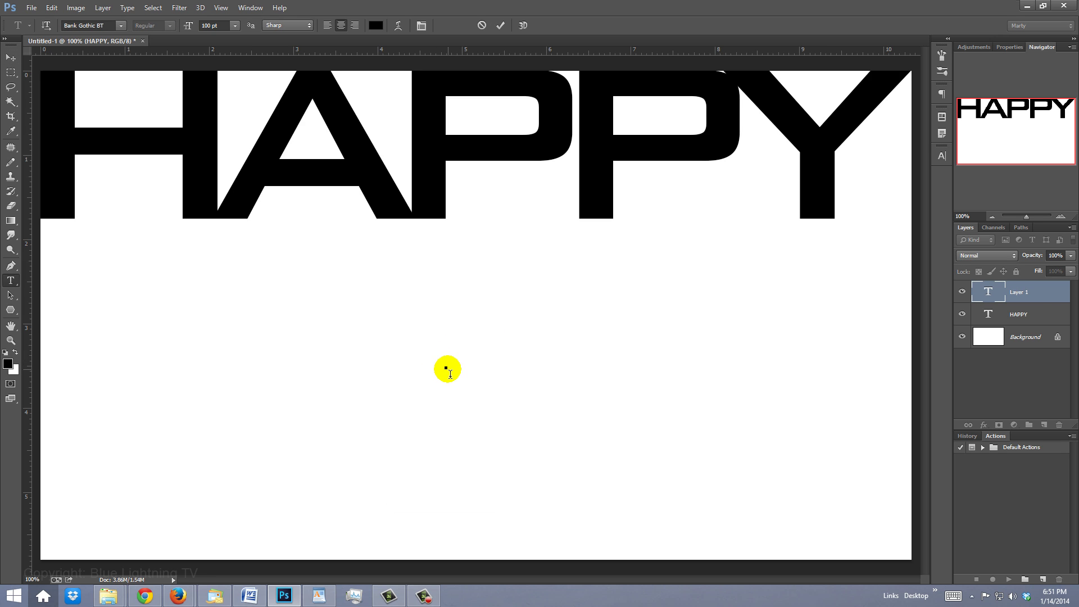
type("B")
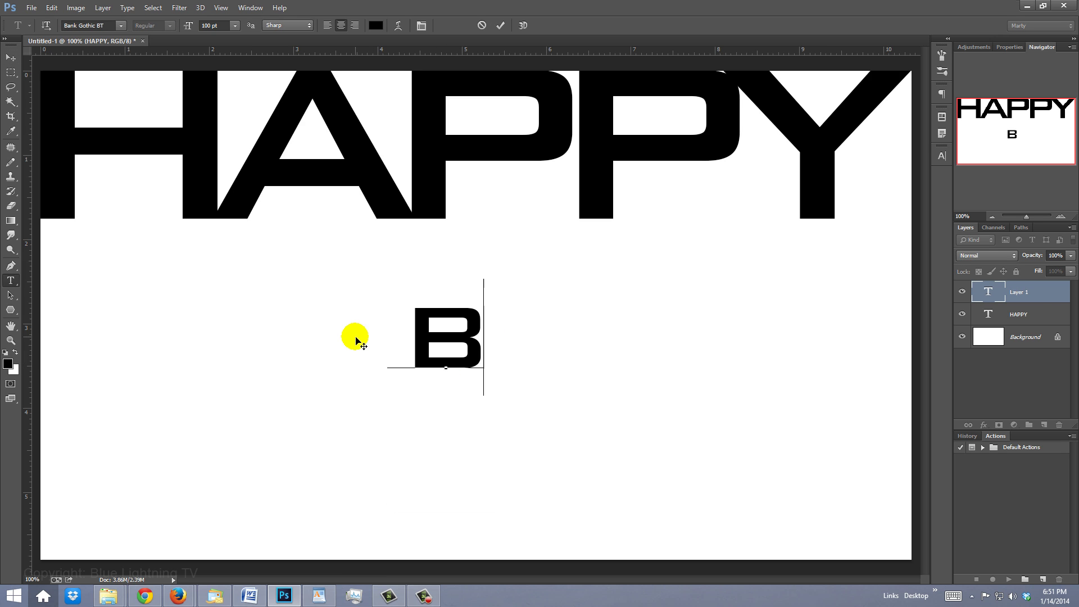
type("IRTHDAY")
left_click(356, 337)
left_click(559, 306)
key("alt+Left")
key("alt+Left")
key("Left")
key("Left")
key("Left")
key("Left")
key("Left")
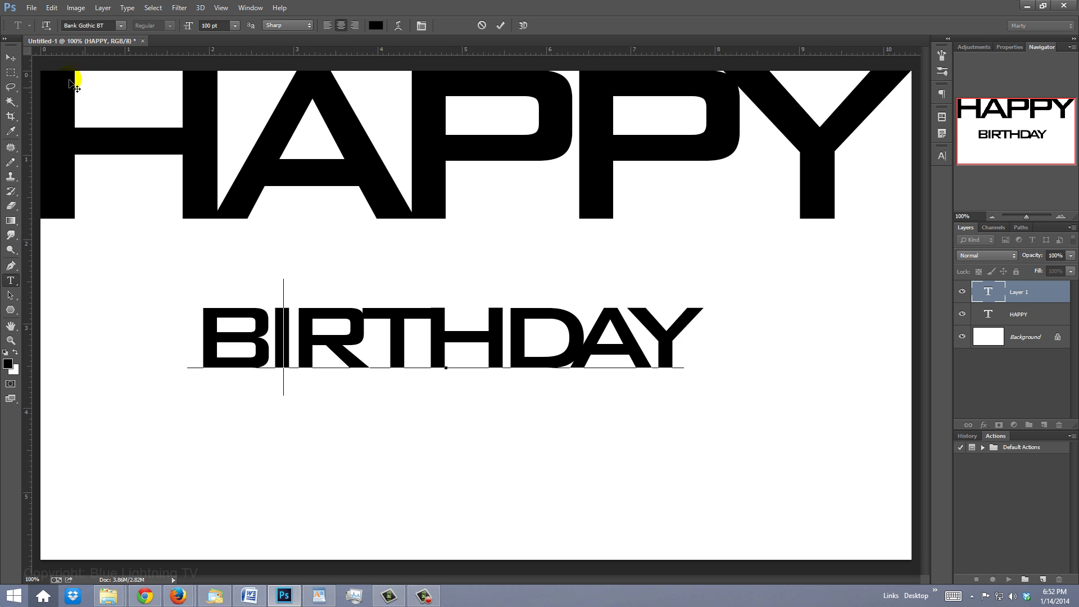
left_click(12, 57)
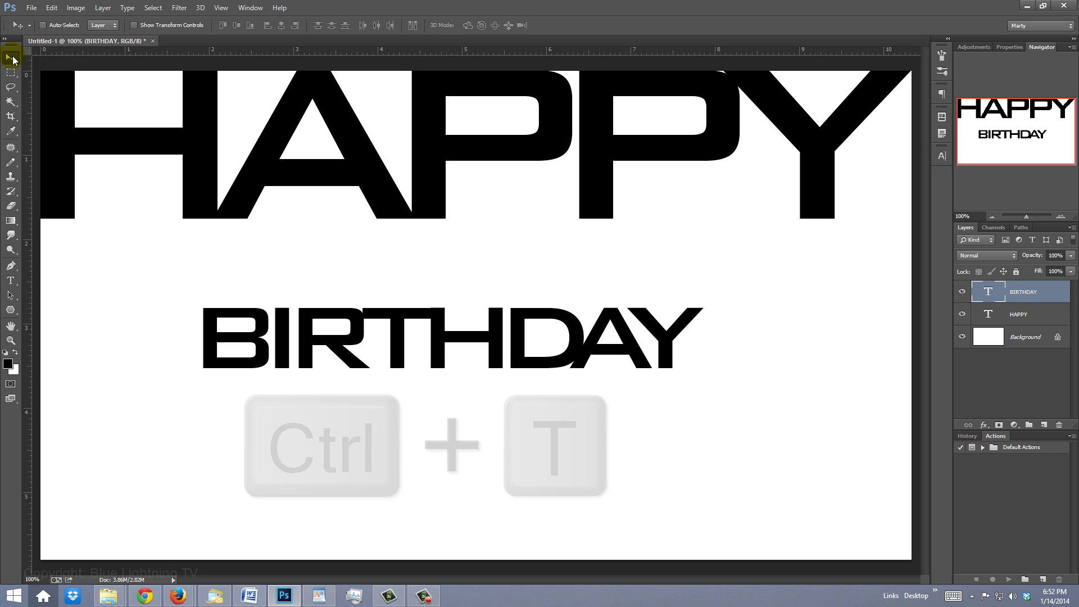
Scale BIRTHDAY proportionally to span the canvas width just beneath HAPPY.
key("ctrl+t")
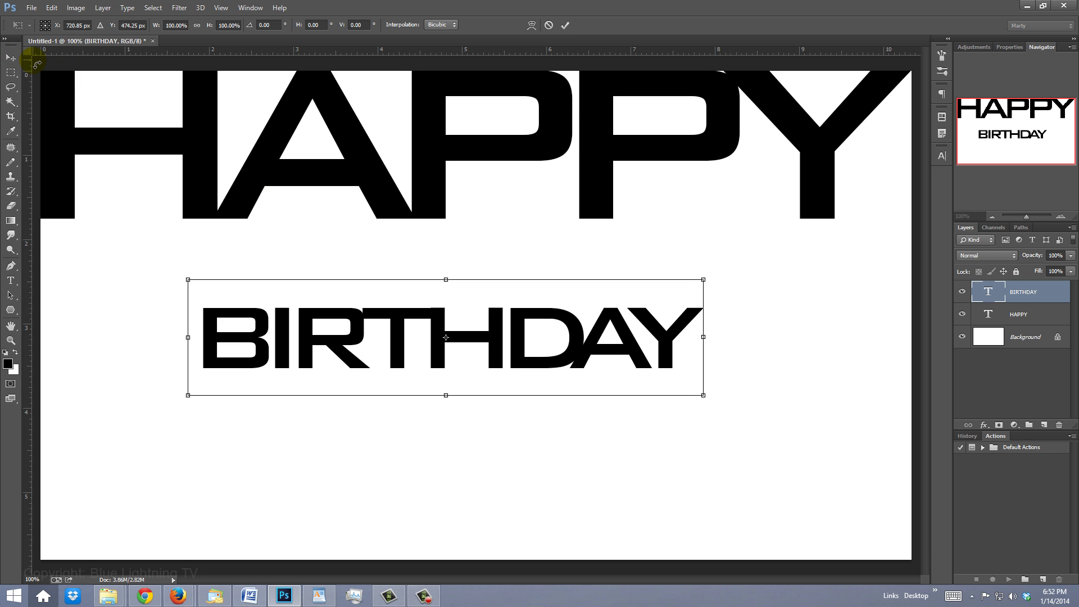
left_click_drag(306, 353, 123, 251)
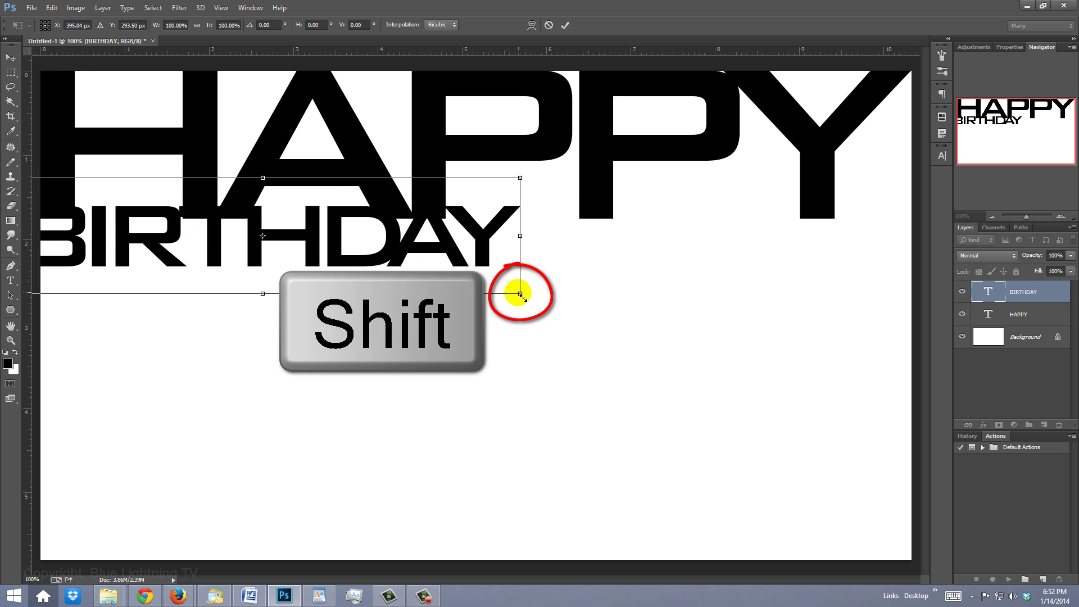
left_click_drag(519, 293, 896, 419)
left_click_drag(578, 286, 530, 305)
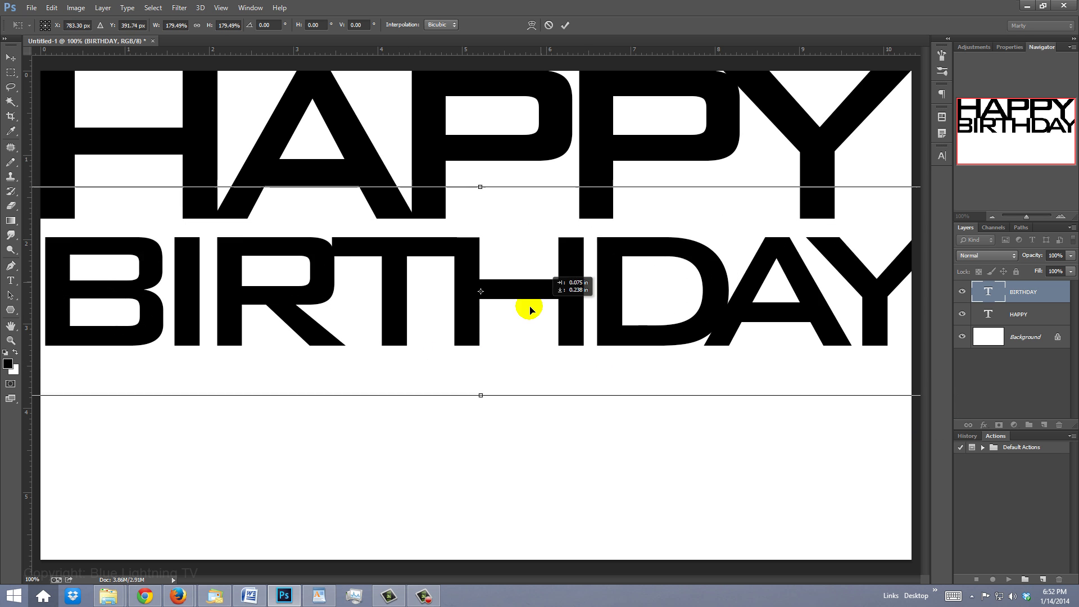
left_click_drag(856, 214, 551, 258)
mouse_move(900, 370)
left_mouse_down()
mouse_move(904, 382)
mouse_move(910, 373)
left_mouse_up()
left_click_drag(470, 316, 470, 315)
left_click_drag(915, 371, 911, 373)
key("Return")
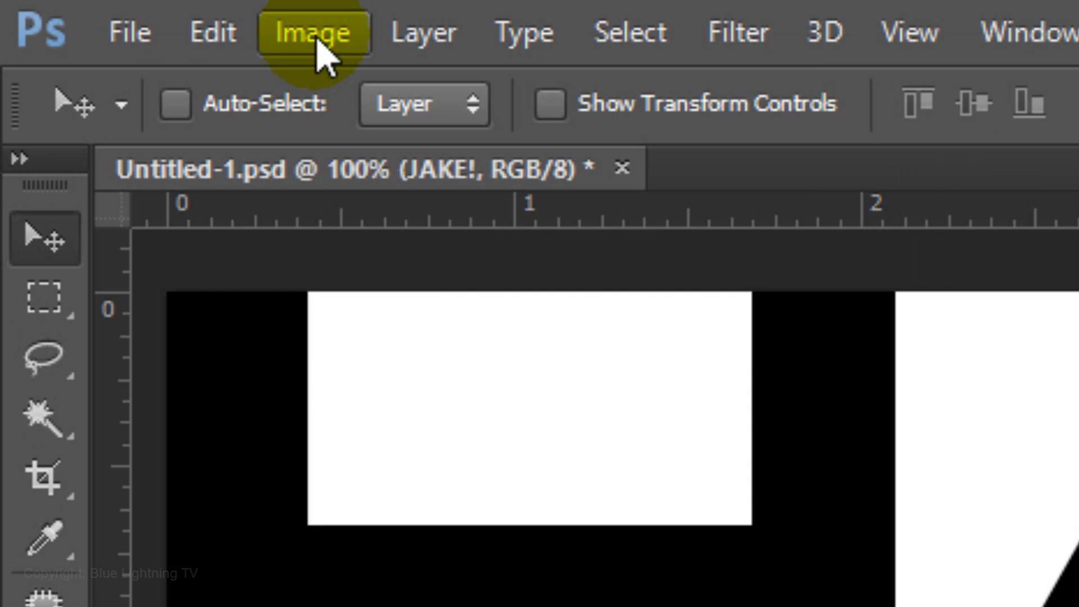
Set canvas height to 125 percent, anchored top-centre, with white extension colour.
left_click(77, 8)
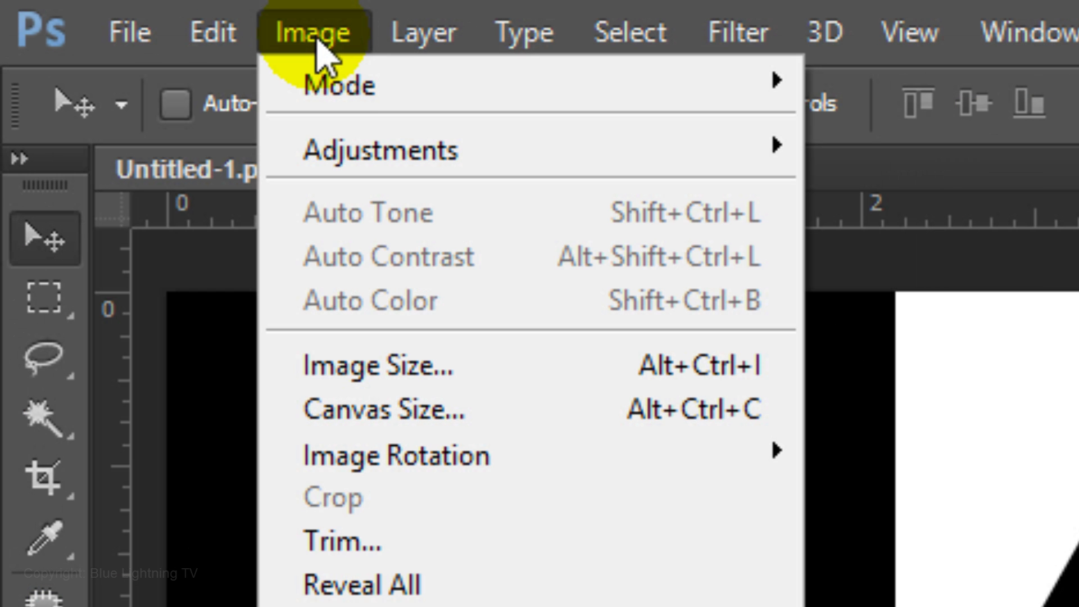
left_click(369, 411)
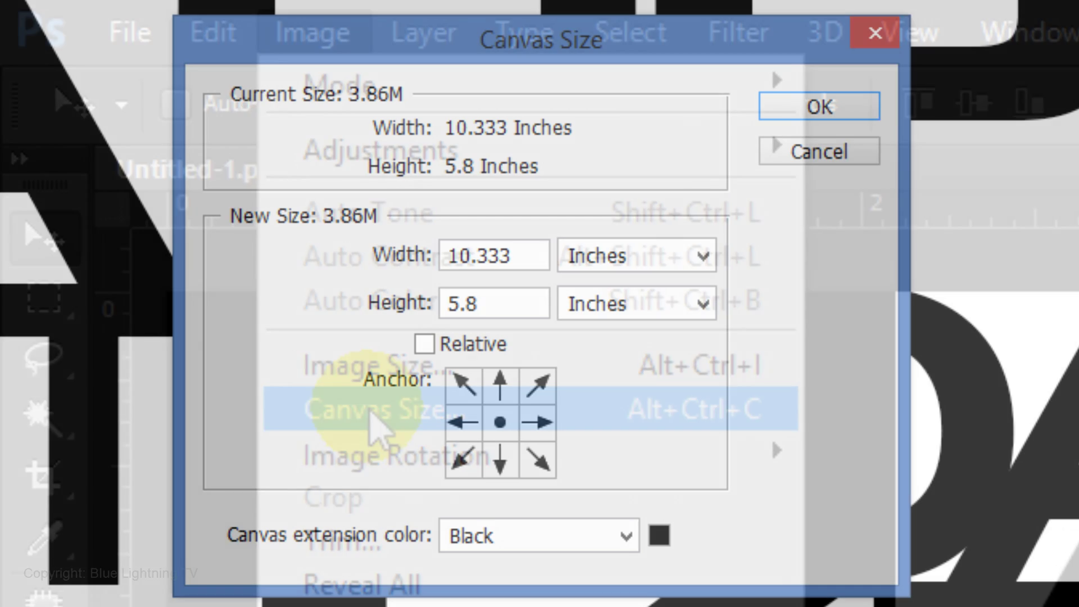
left_click(659, 256)
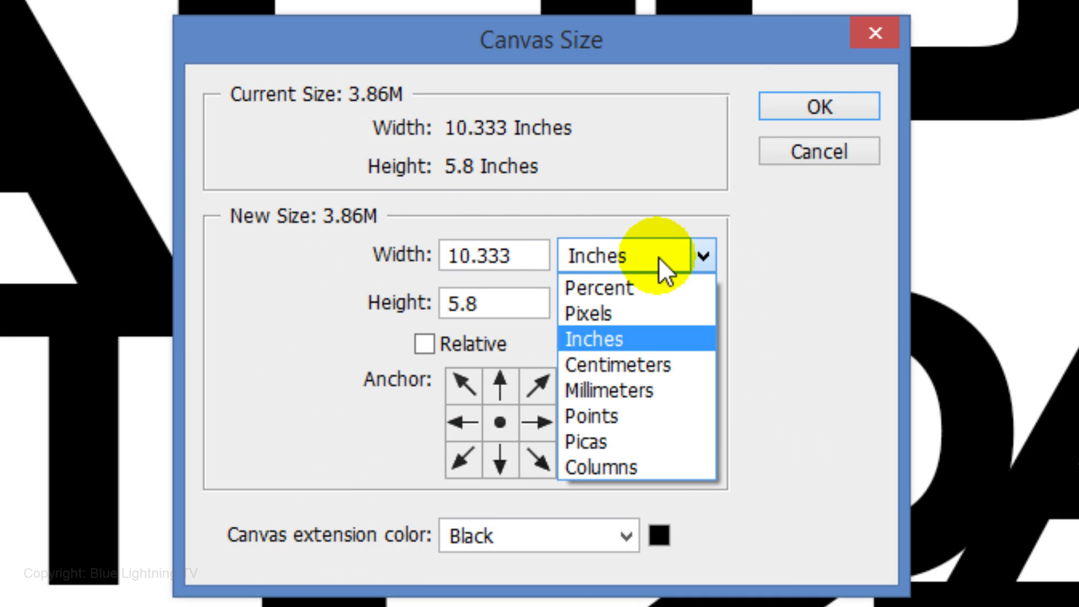
left_click(637, 292)
left_click_drag(484, 307, 460, 316)
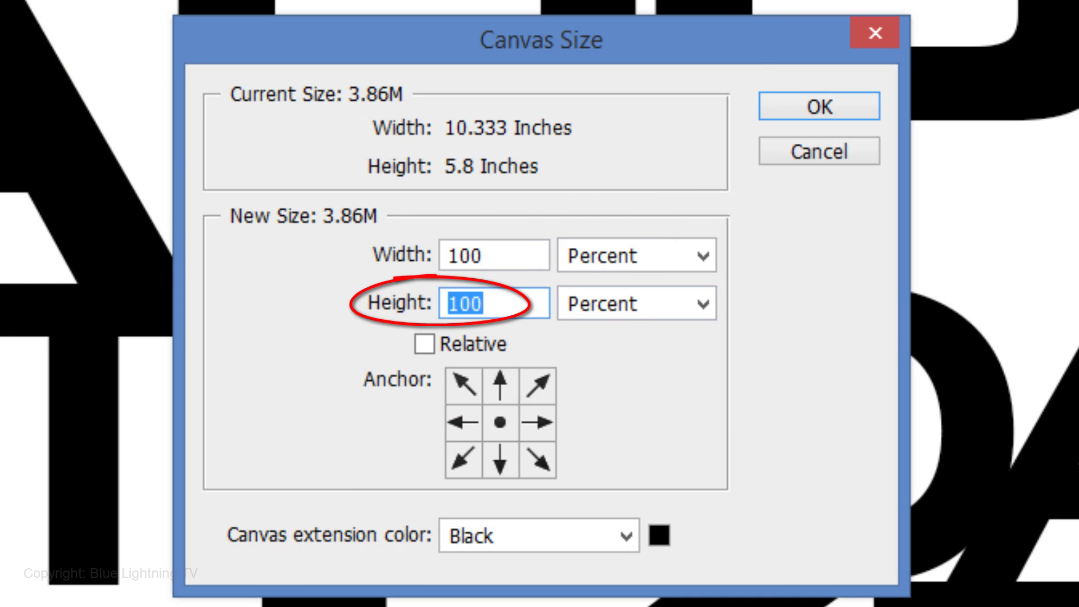
type("25")
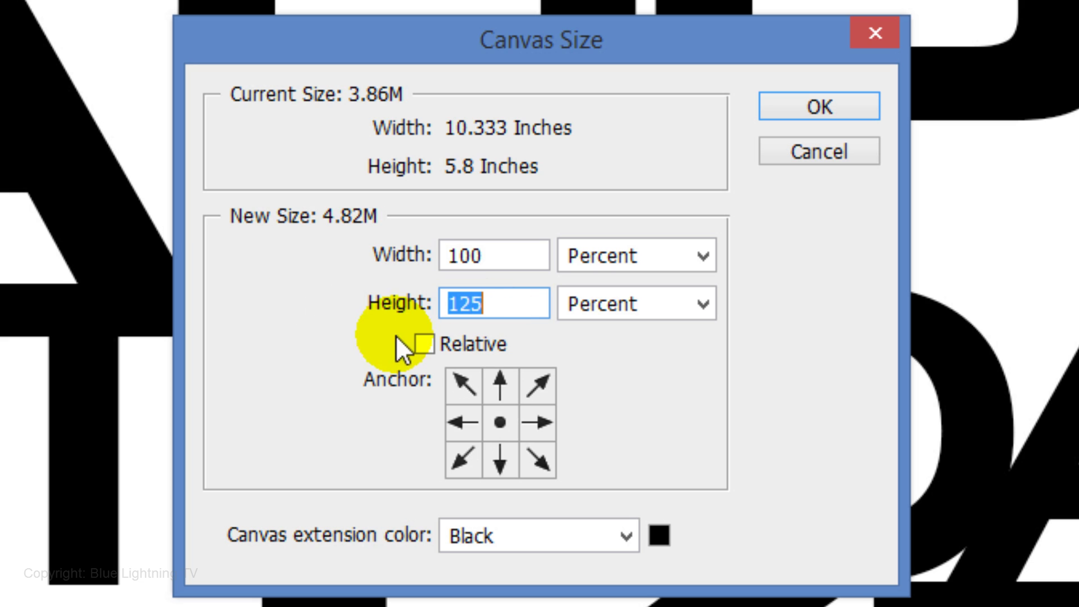
left_click(498, 382)
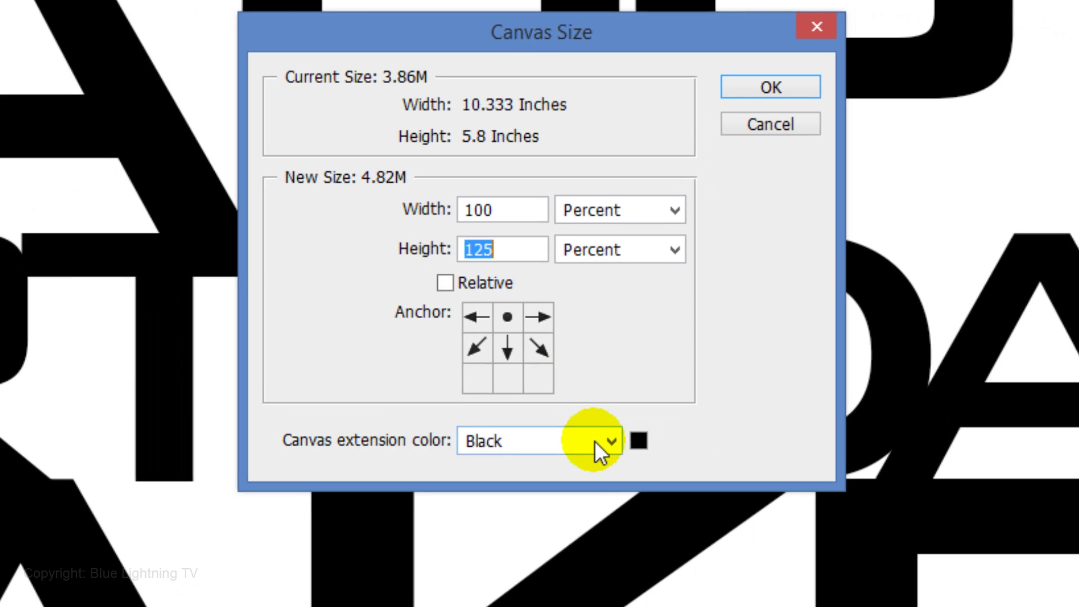
left_click(595, 440)
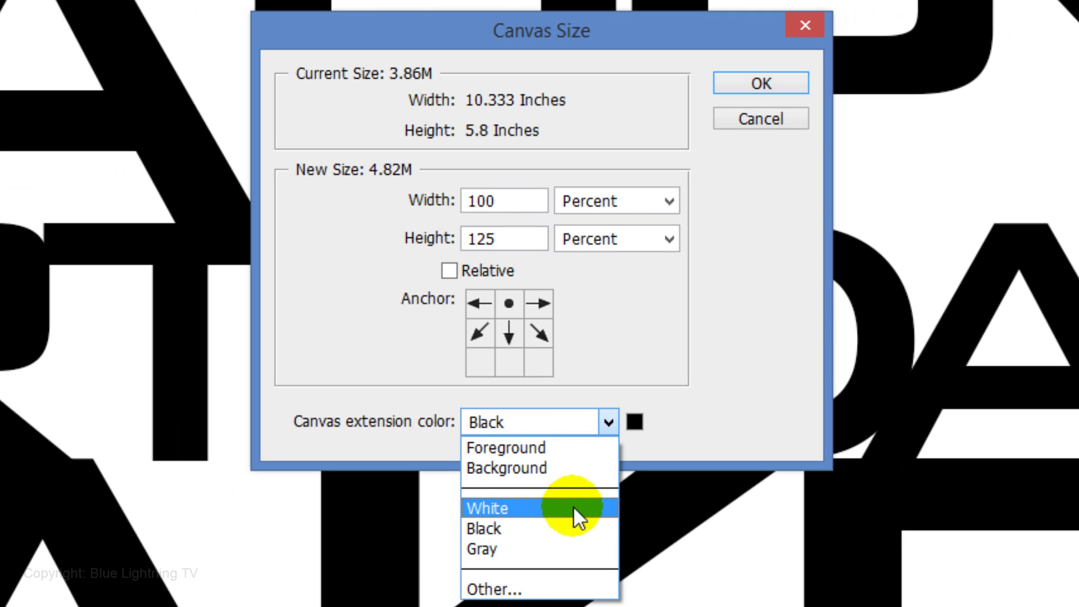
left_click(571, 508)
left_click(760, 84)
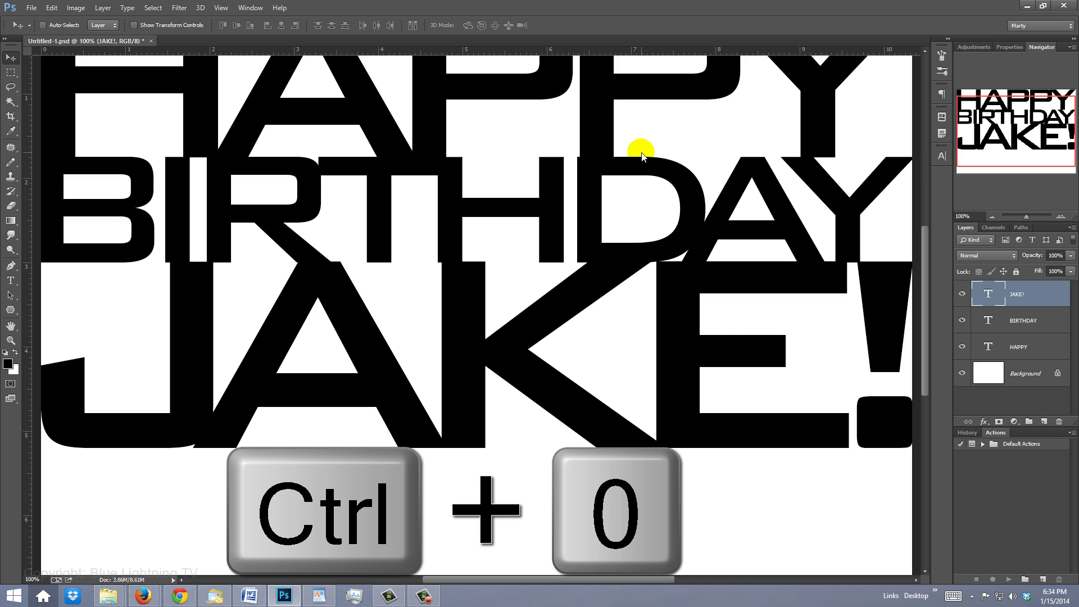
Fit the canvas on screen and marquee-select from the top-left corner to just below the name line.
key("ctrl+0")
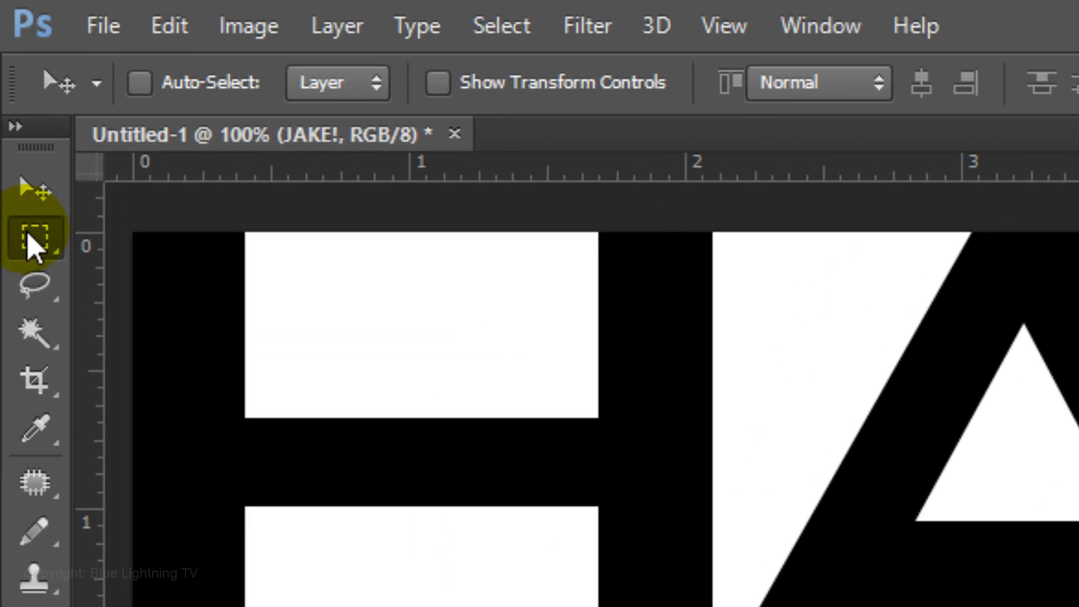
right_click(11, 73)
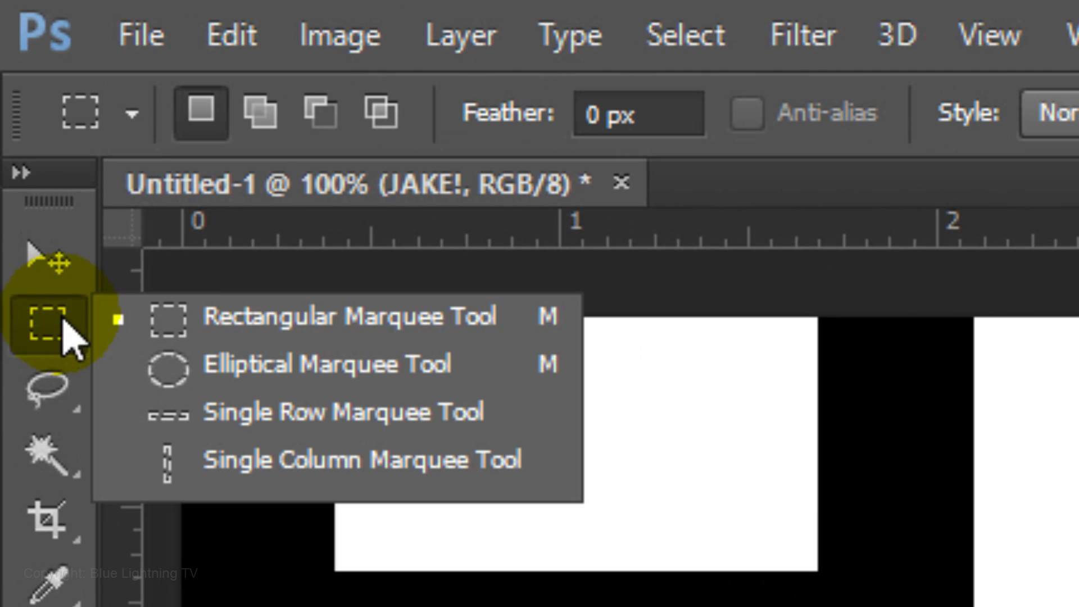
left_click(232, 318)
left_click_drag(180, 310, 922, 504)
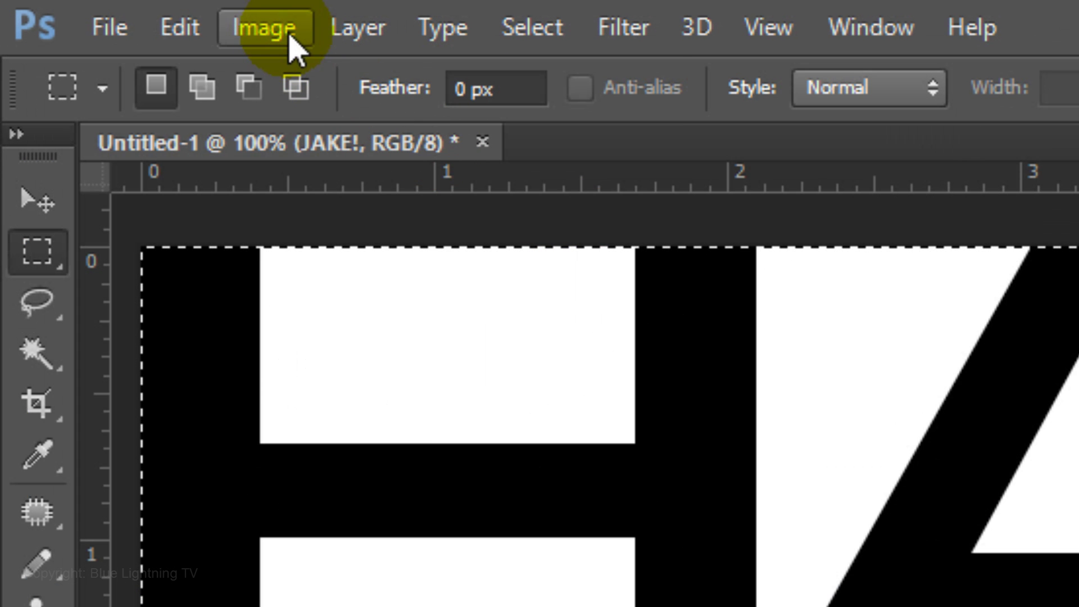
Crop to the selection, then load the name line, BIRTHDAY and HAPPY letters as one selection.
left_click(78, 8)
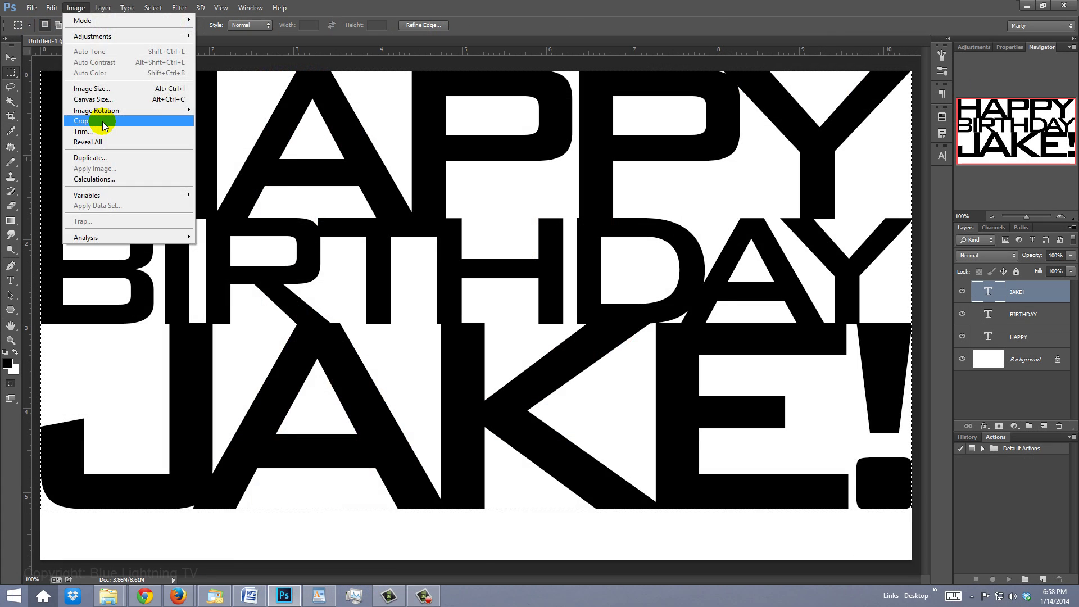
left_click(357, 427)
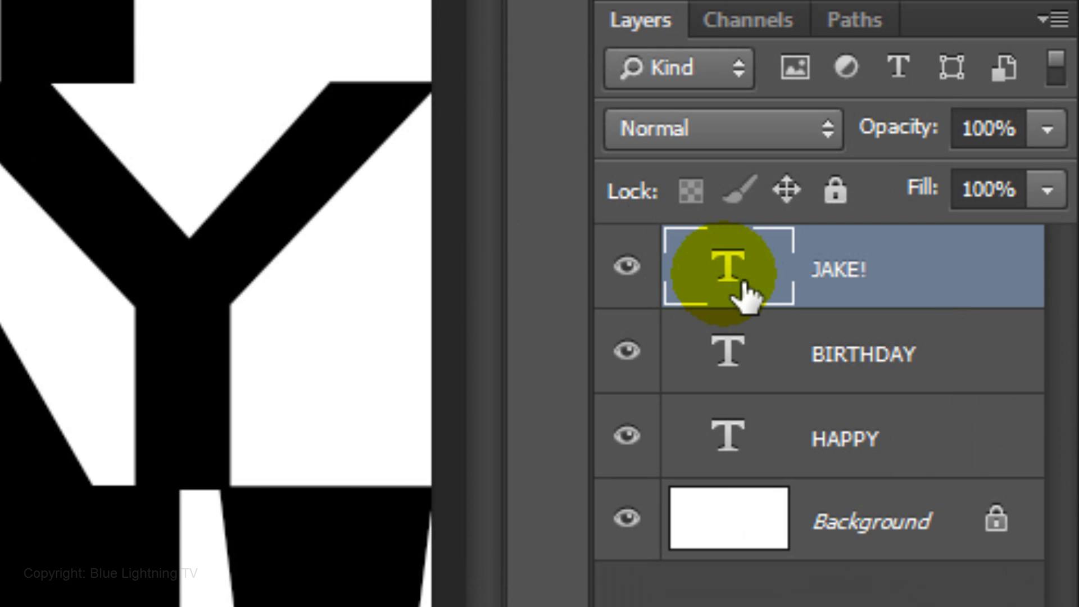
left_click(755, 286, "ctrl")
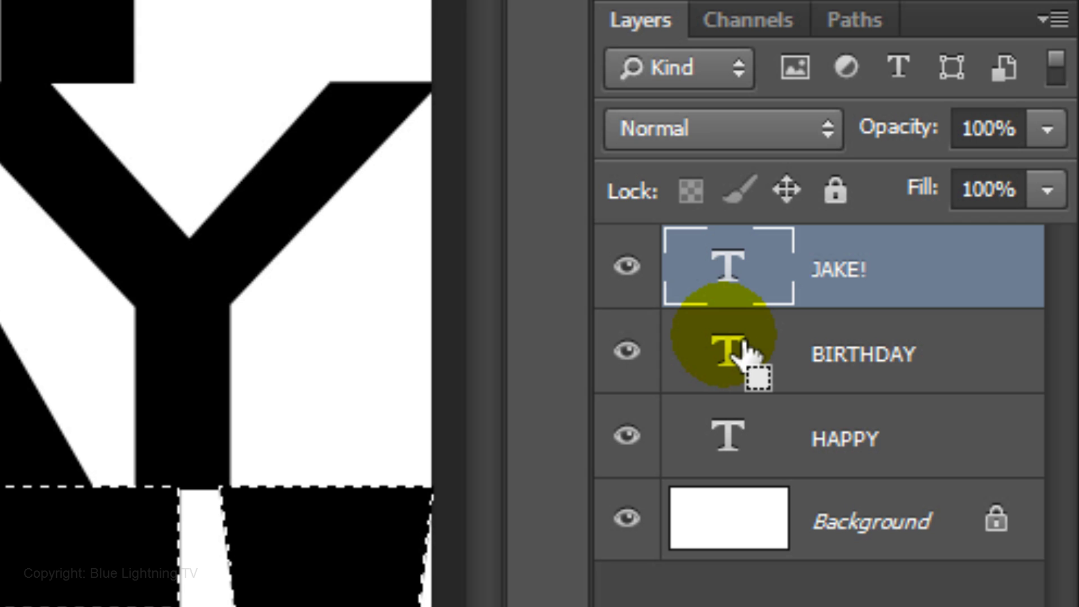
left_click(742, 357, "ctrl+shift")
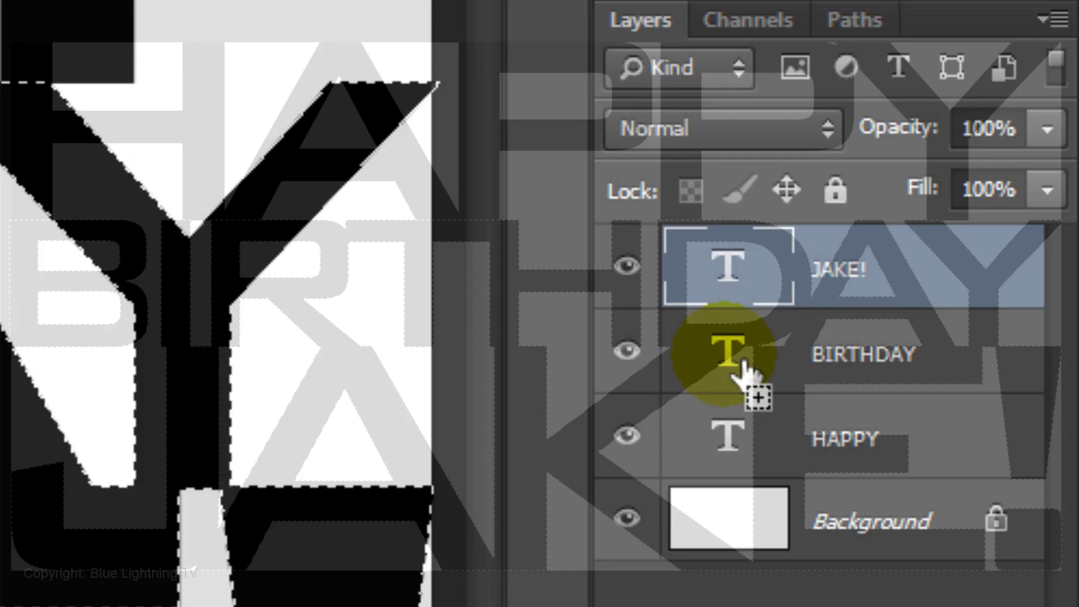
left_click(750, 441, "ctrl+shift")
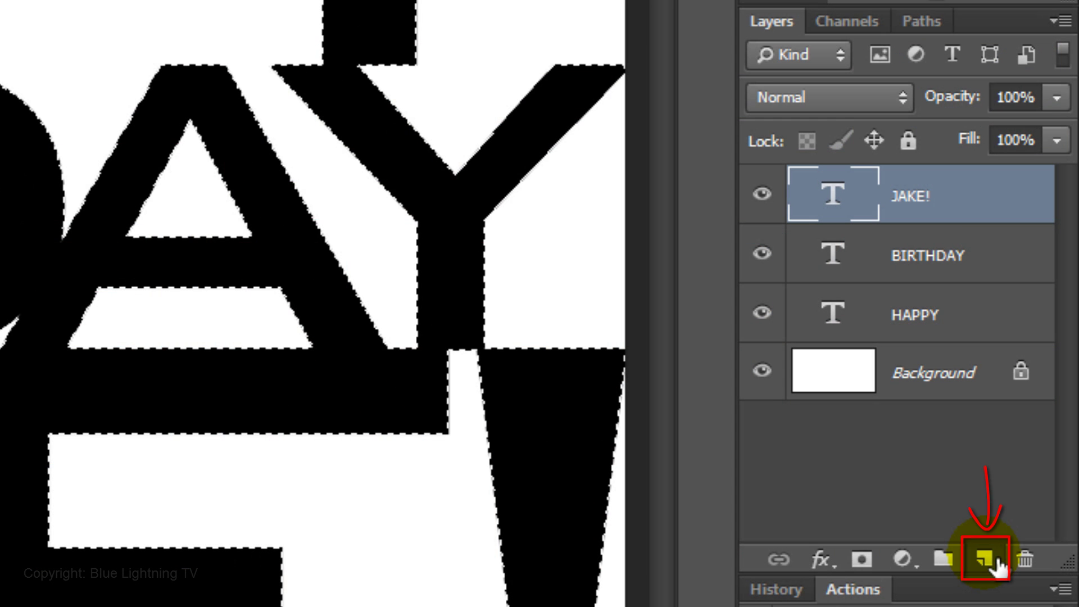
Fill the letter selection with black on a new layer.
left_click(984, 559)
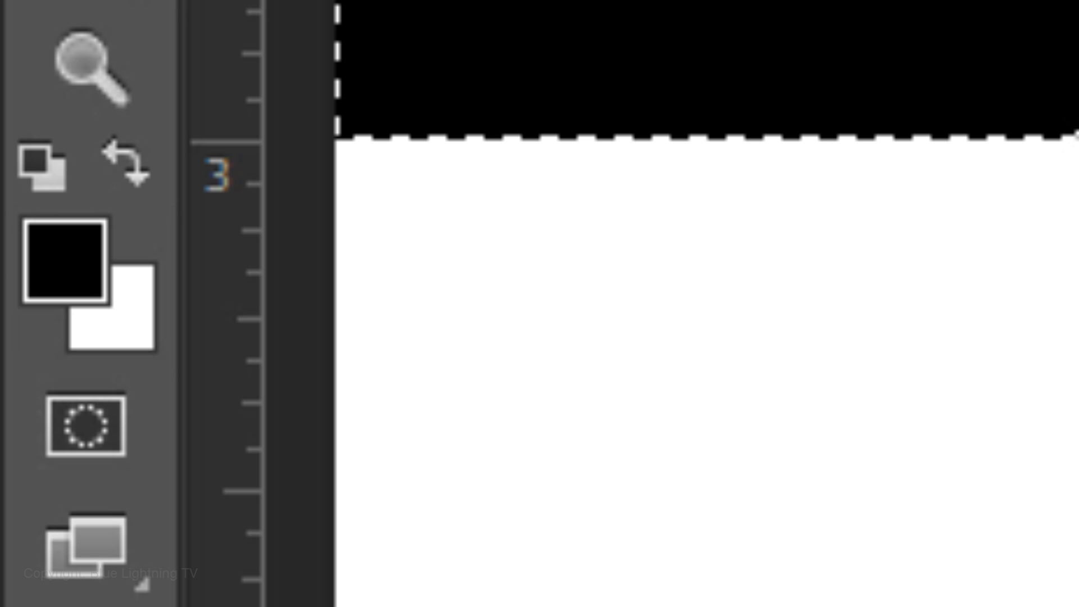
key("d")
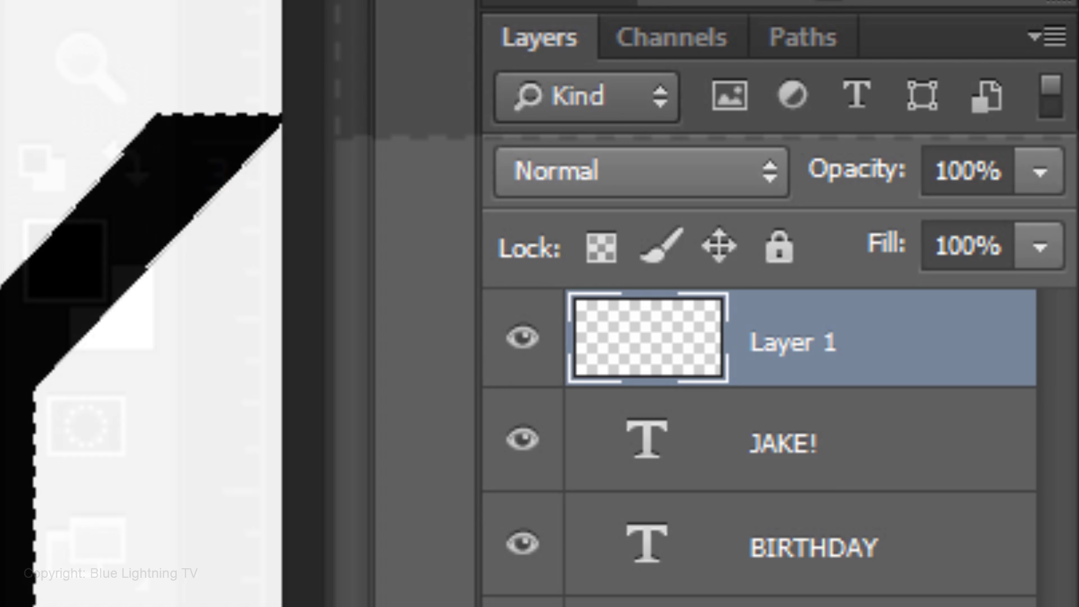
key("alt+Delete")
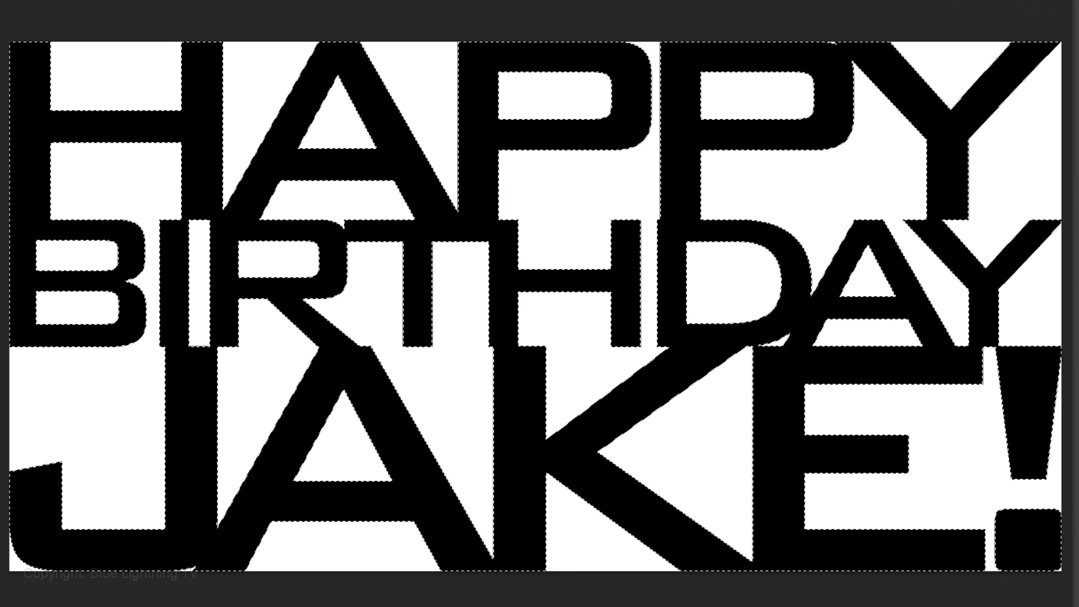
Invert the selection to the white gaps and counters, checking it in Quick Mask.
key("ctrl+shift+i")
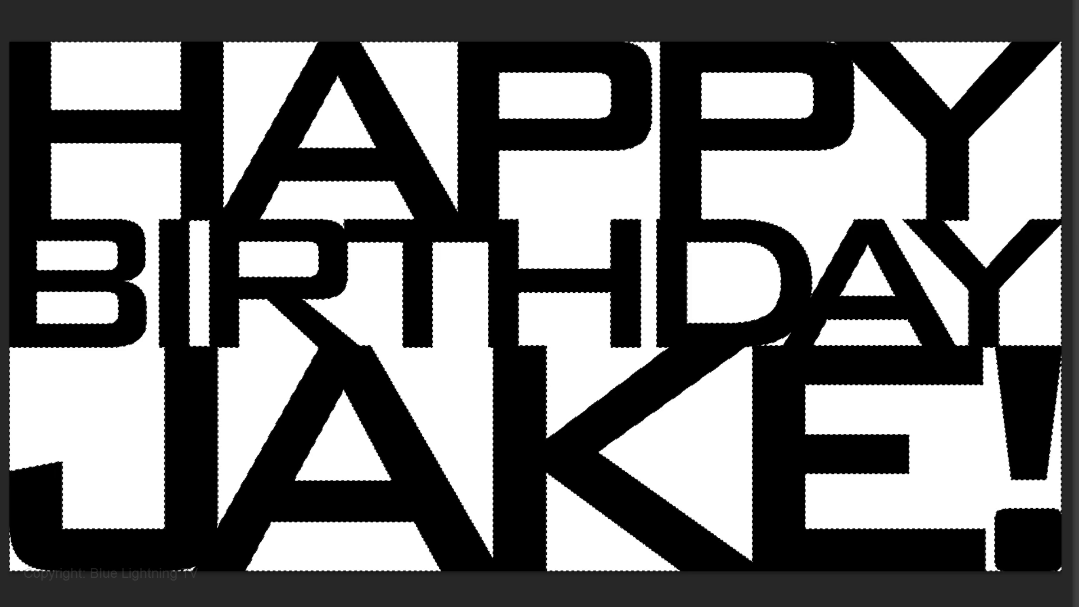
key("q")
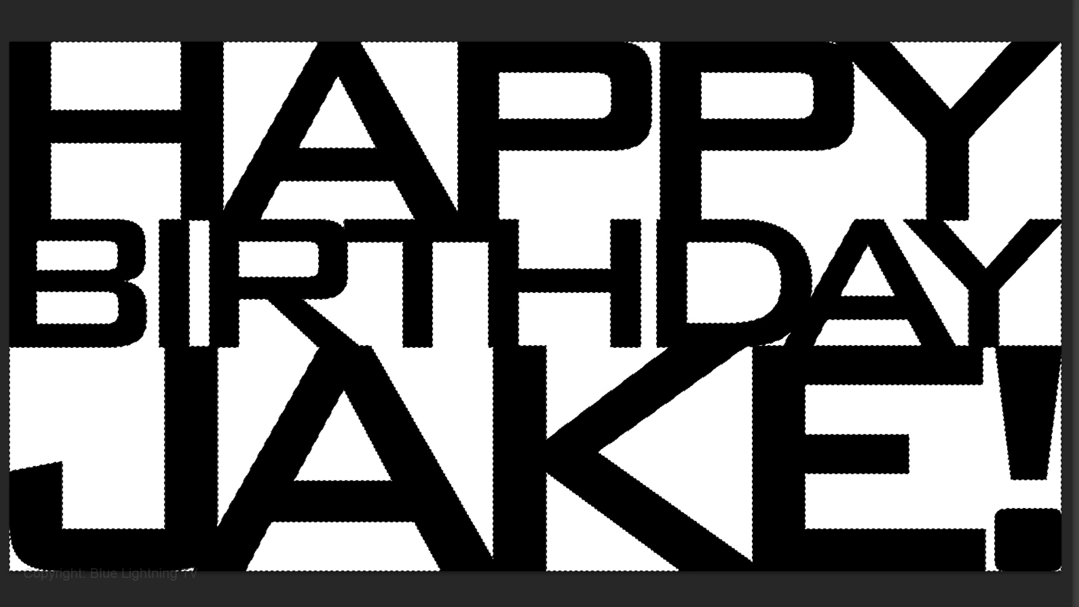
key("q")
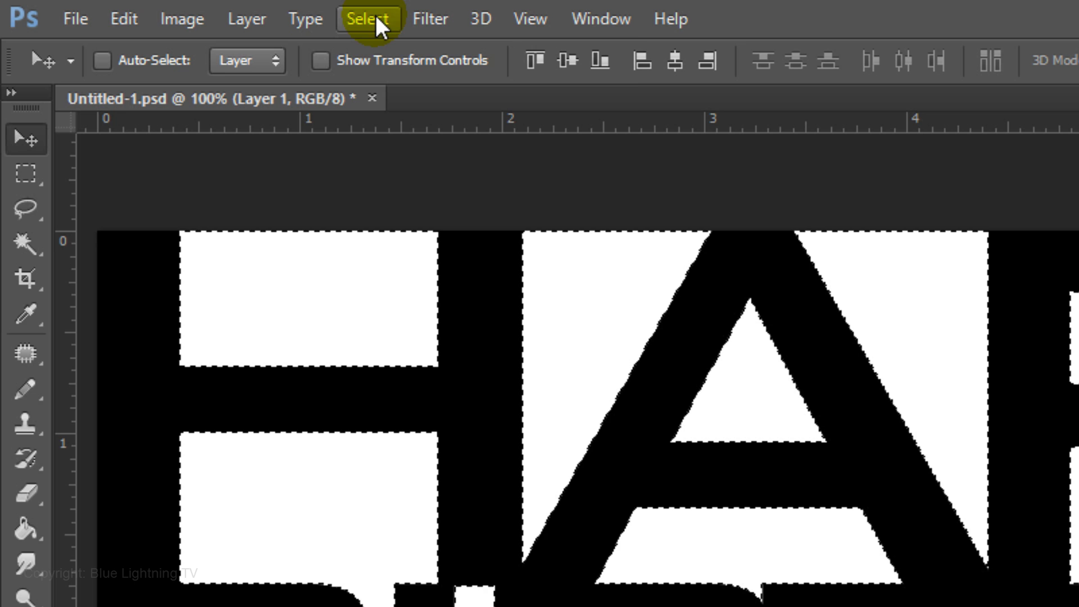
Save the gap selection as a new channel, hide its outline, and pick the Paint Bucket Tool.
left_click(375, 17)
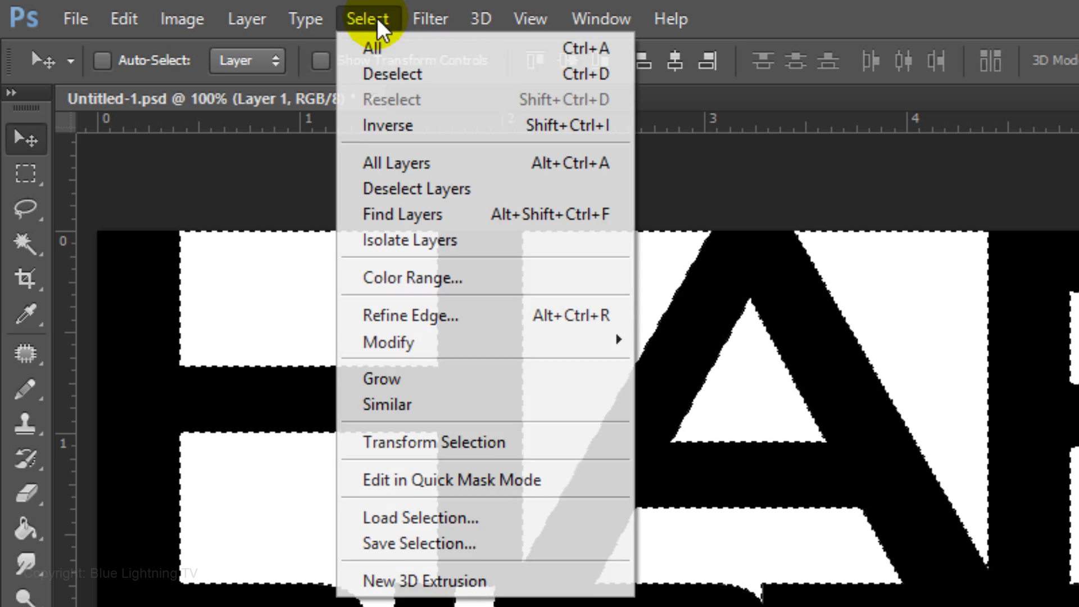
left_click(443, 541)
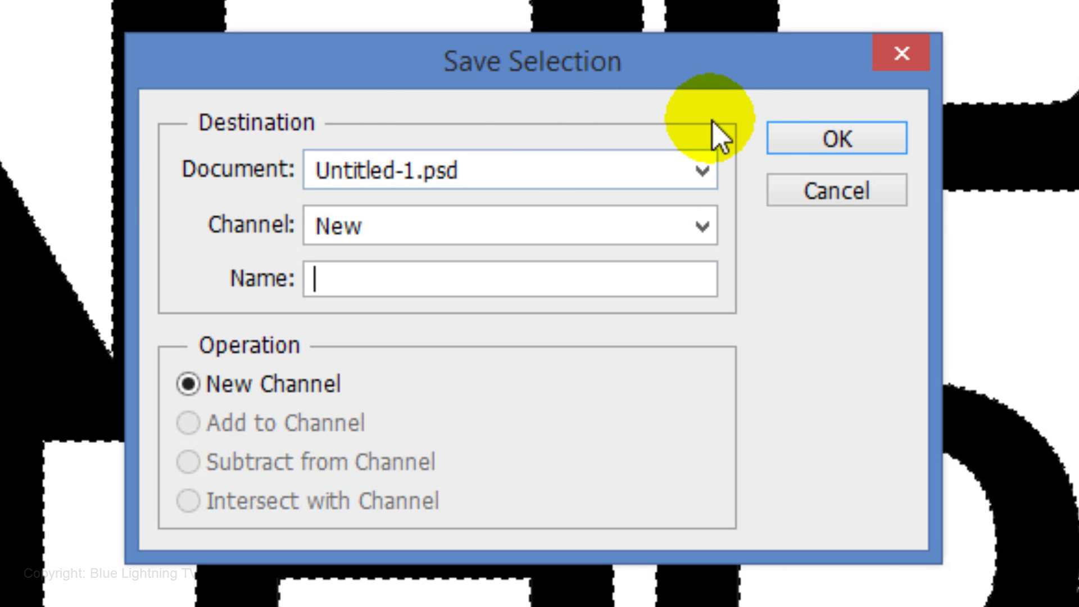
left_click(798, 148)
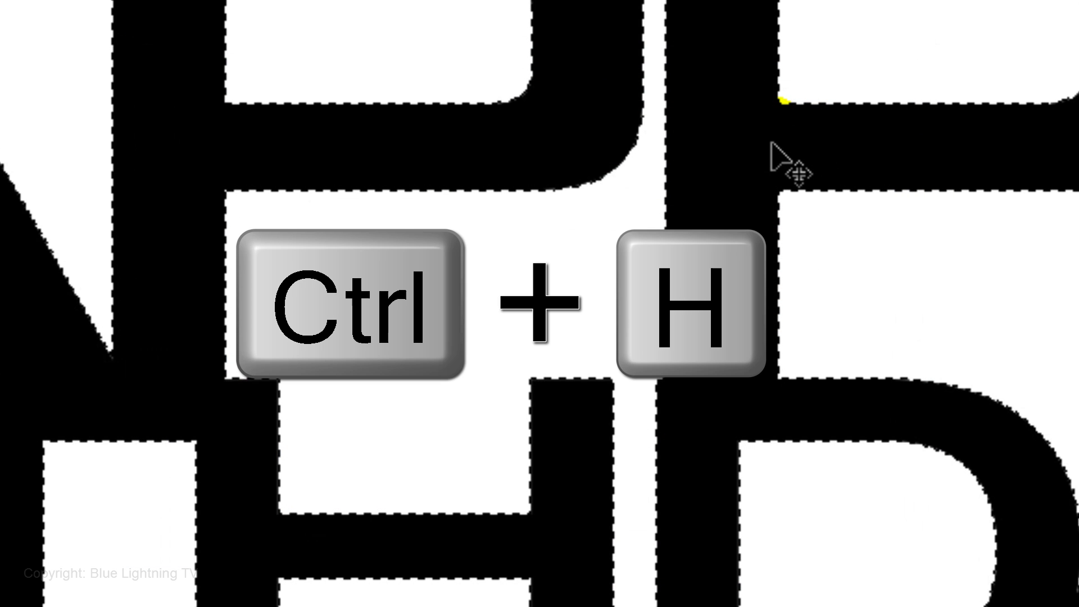
key("ctrl+h")
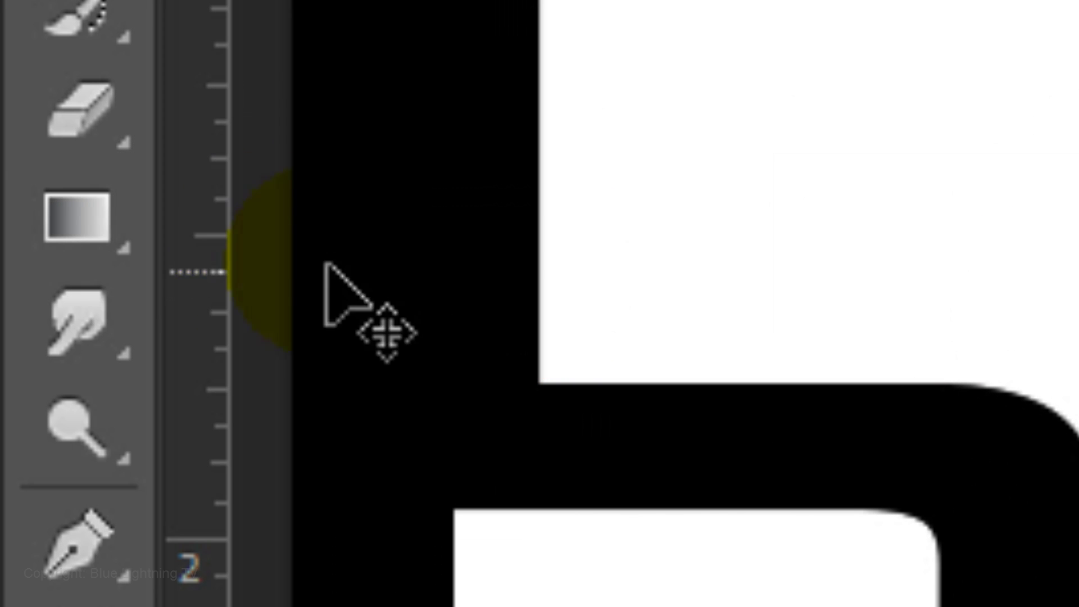
mouse_move(79, 211)
left_mouse_down()
mouse_move(207, 255)
mouse_move(406, 298)
left_mouse_up()
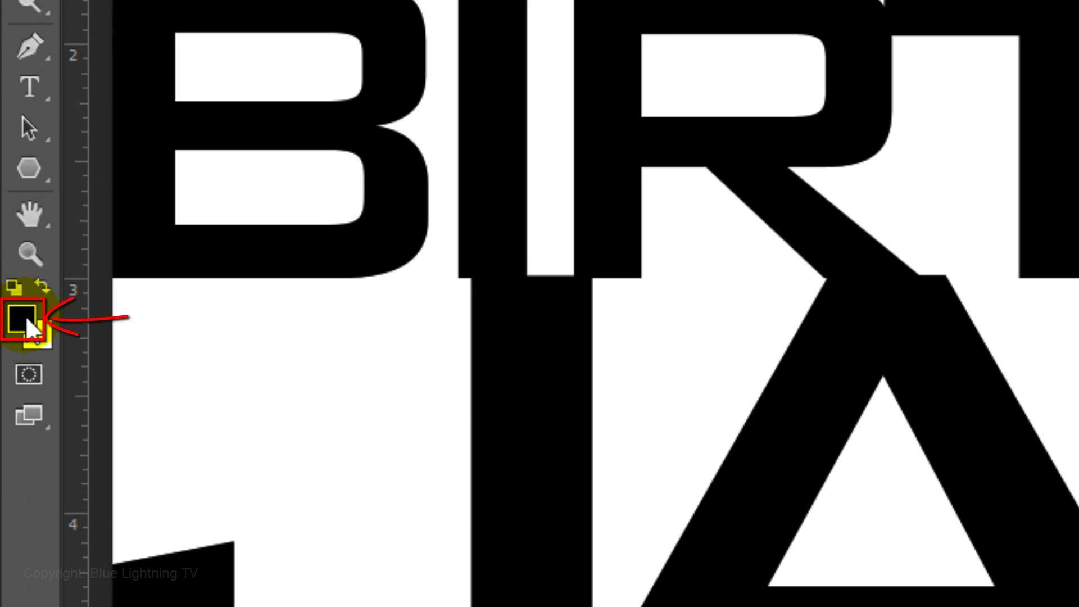
Set the foreground colour to a bright cyan.
left_click(25, 316)
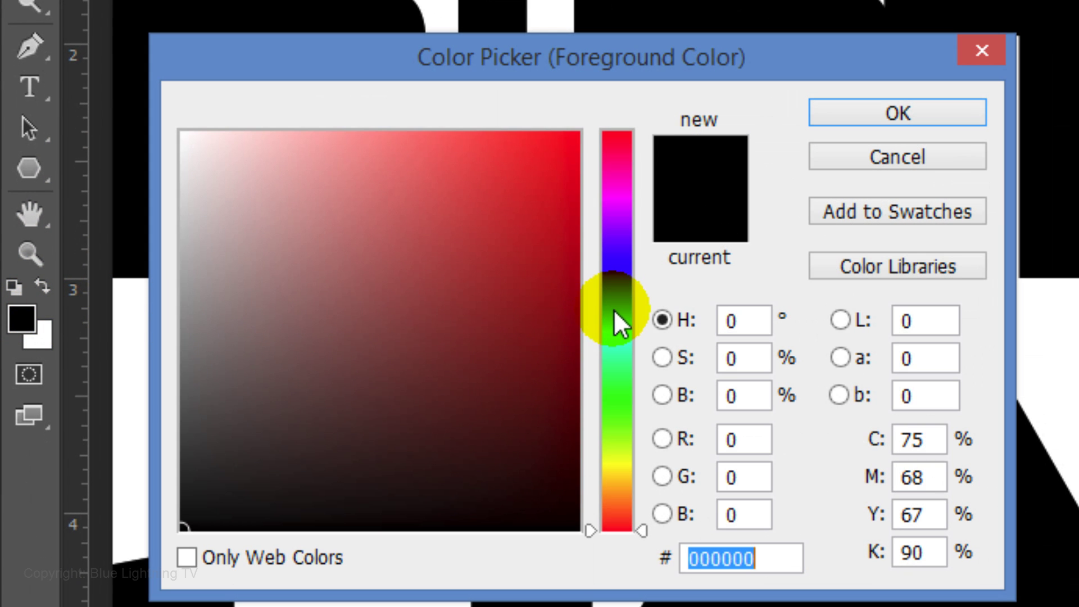
left_click(618, 330)
left_click_drag(533, 149, 547, 138)
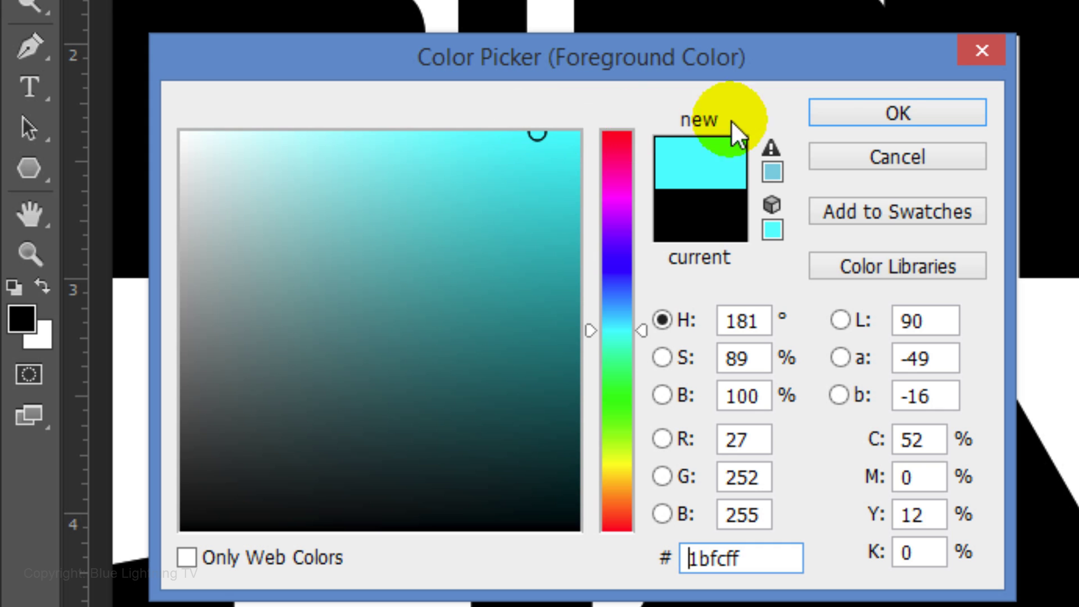
left_click(891, 113)
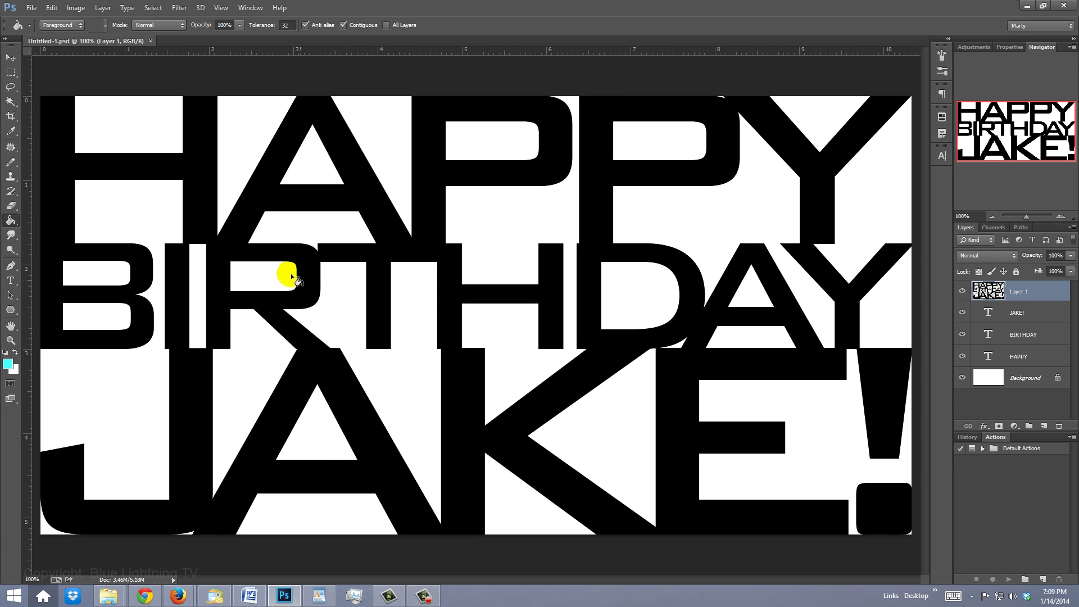
Paint-bucket cyan into the H counter, A gap, P counter, Y gap, K triangle and JAKE's A gap.
left_click(184, 83)
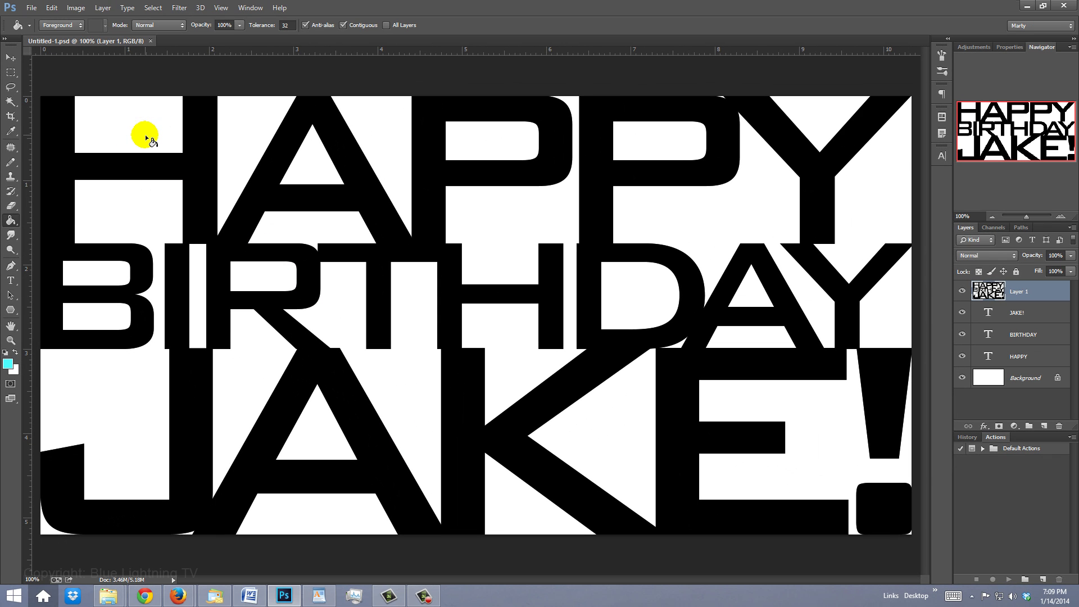
left_click(149, 137)
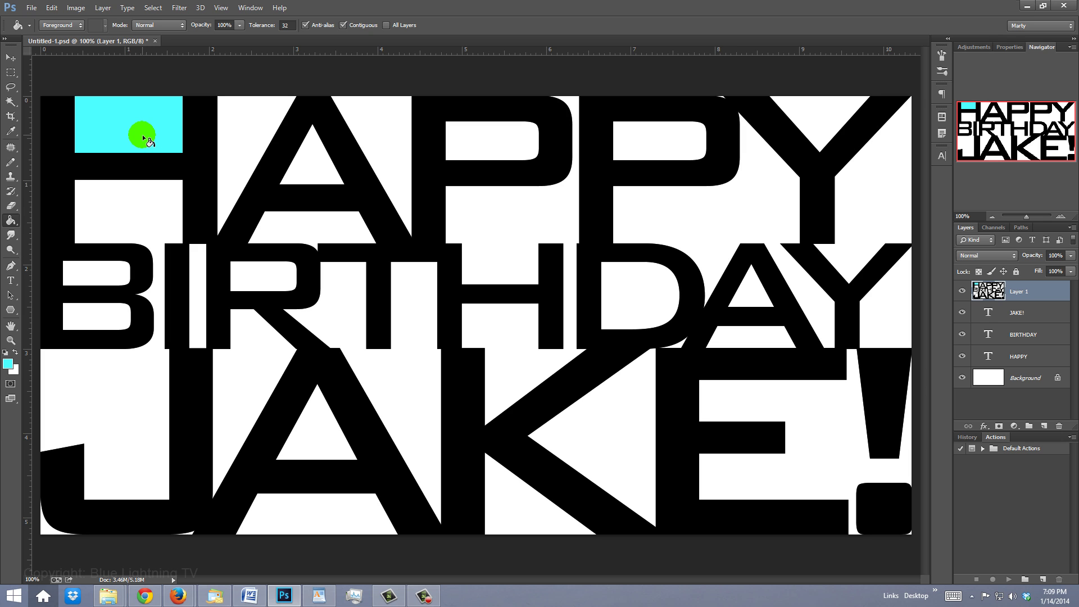
left_click(309, 230)
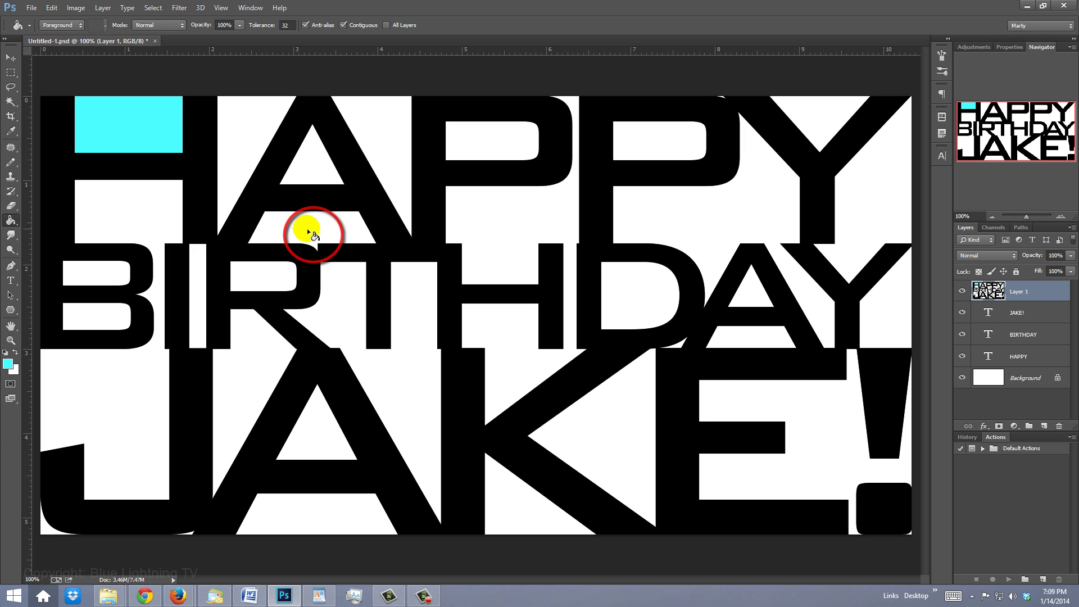
left_click(682, 147)
left_click(881, 312)
left_click(630, 425)
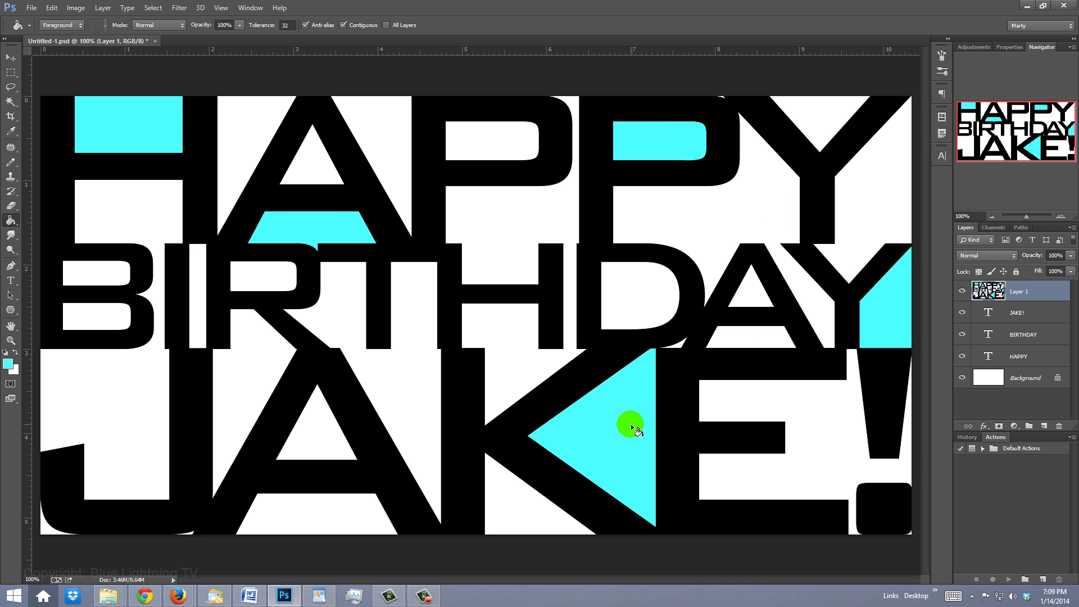
left_click(315, 508)
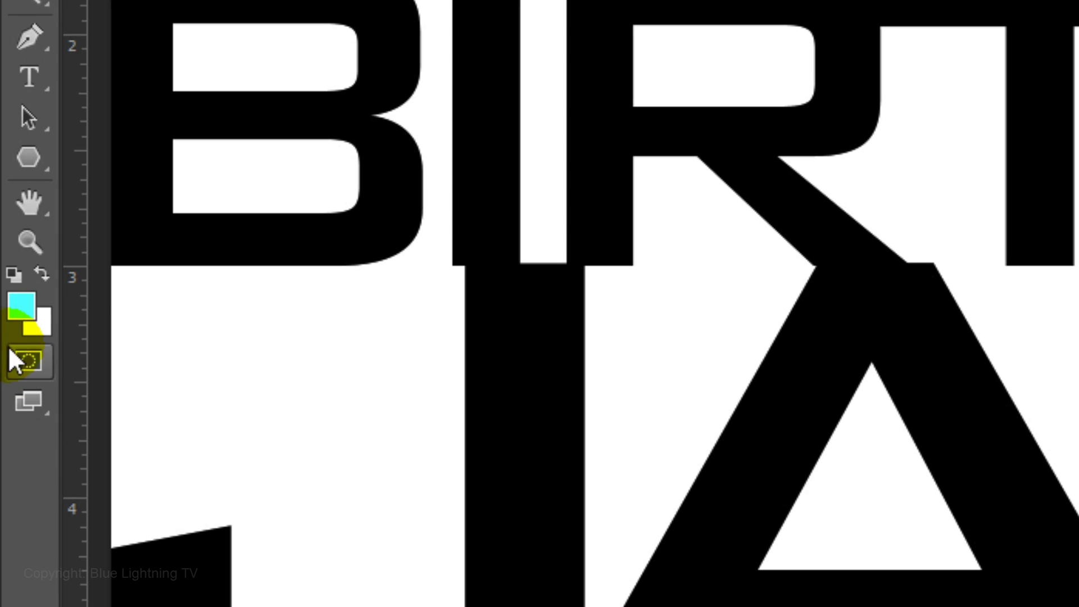
Switch the foreground to soft pink and fill the B/J column, D counter and Y triangle.
left_click(7, 365)
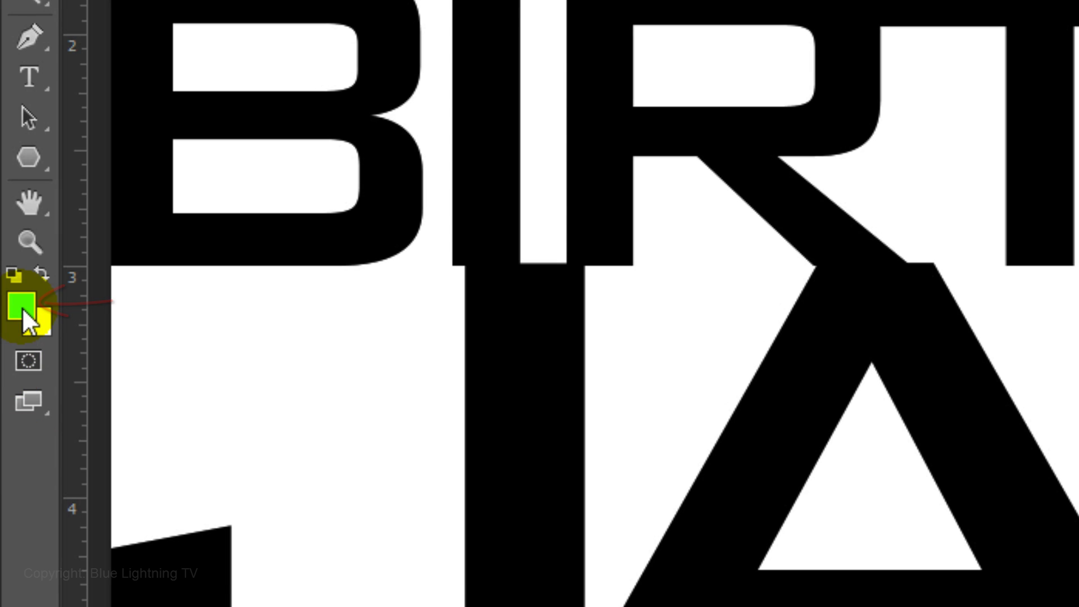
left_click(23, 310)
left_click_drag(609, 314, 617, 178)
left_click_drag(416, 129, 378, 115)
left_click(854, 105)
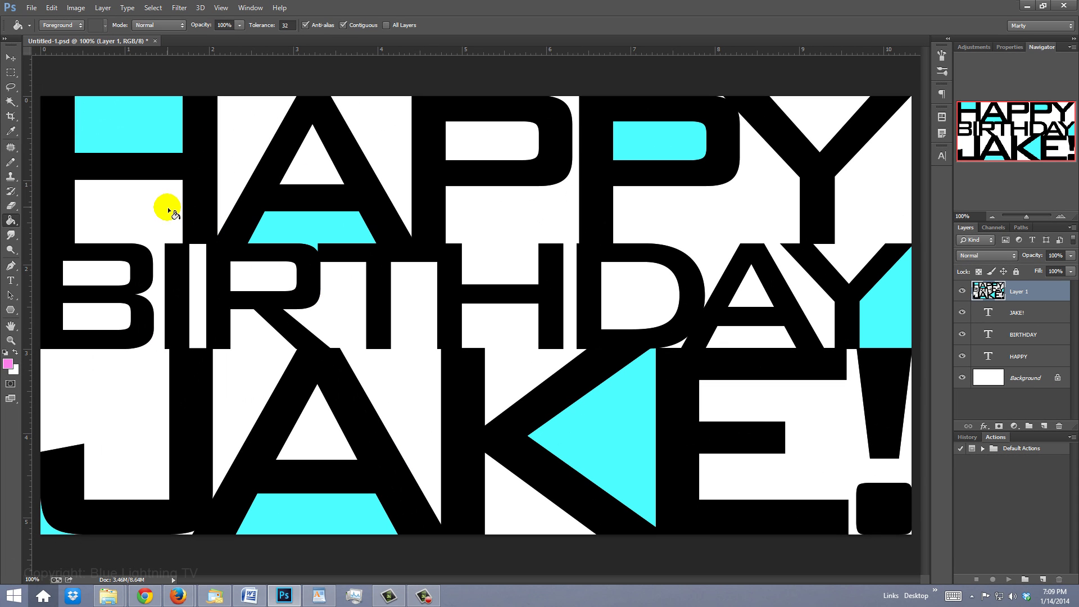
left_click(171, 212)
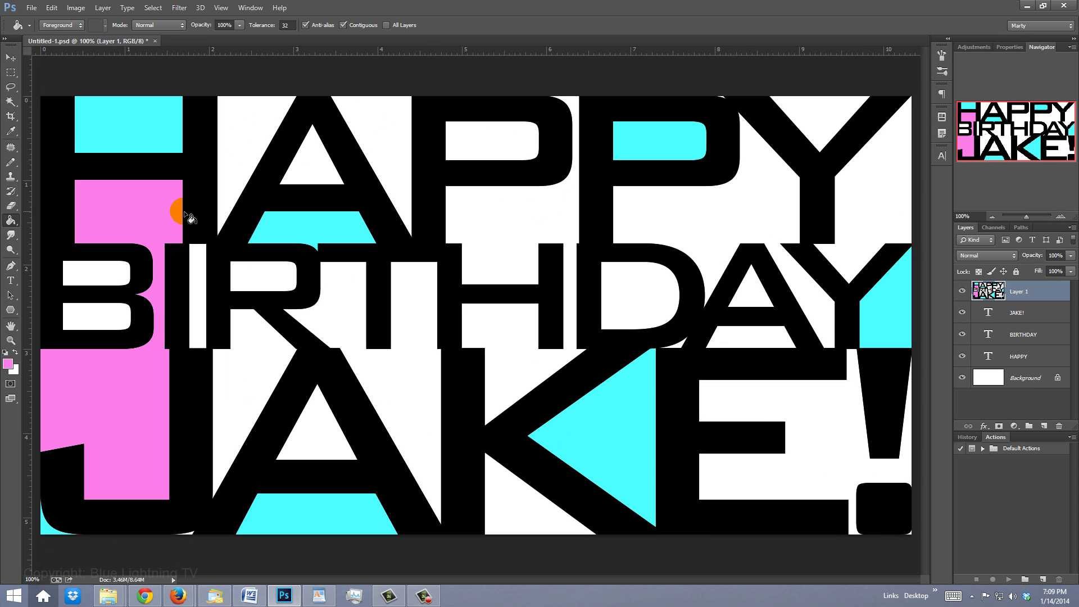
left_click(638, 295)
left_click(818, 118)
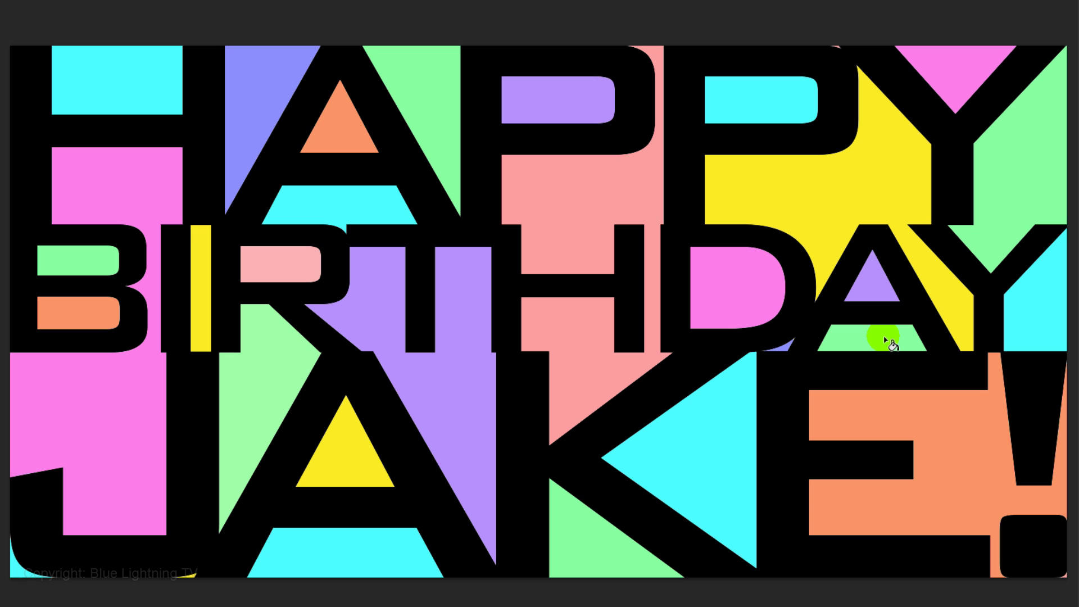
Load the Alpha 1 channel as a selection and return to the Layers panel.
left_click_drag(554, 315, 554, 585)
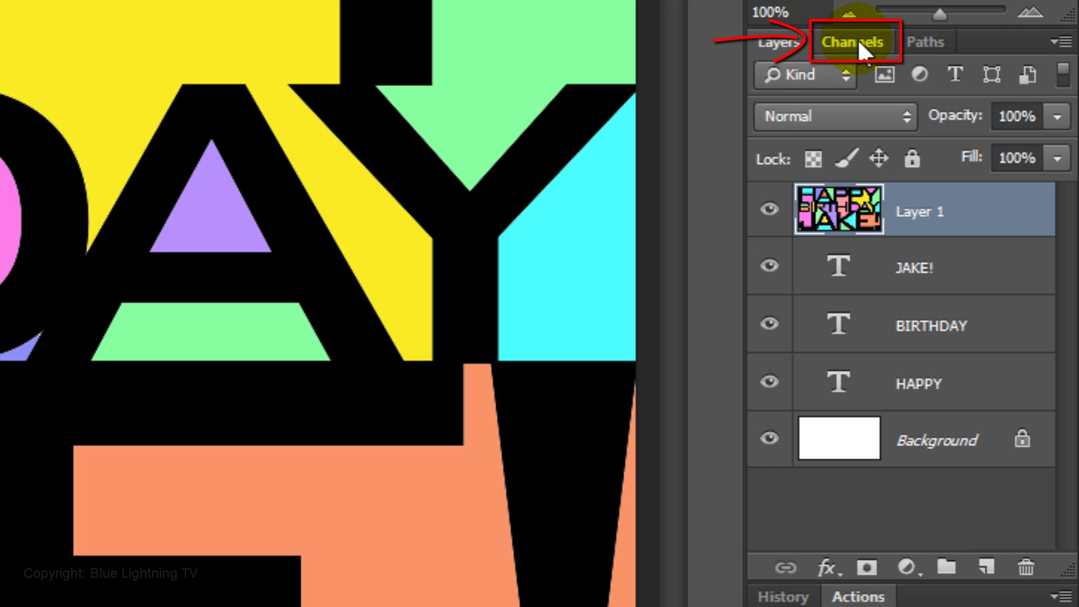
left_click(860, 44)
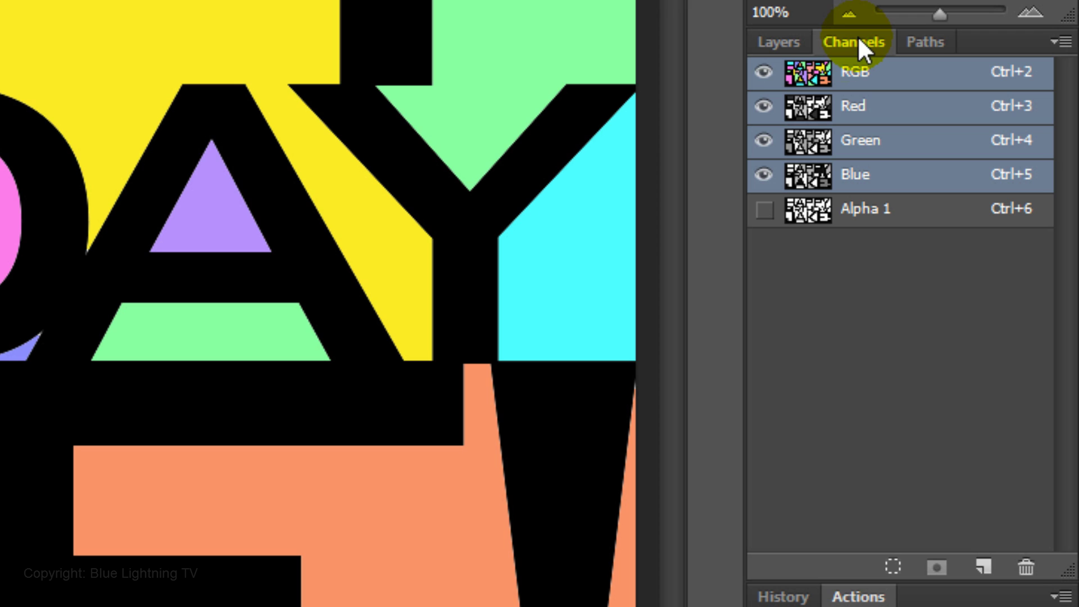
left_click(812, 209, "ctrl")
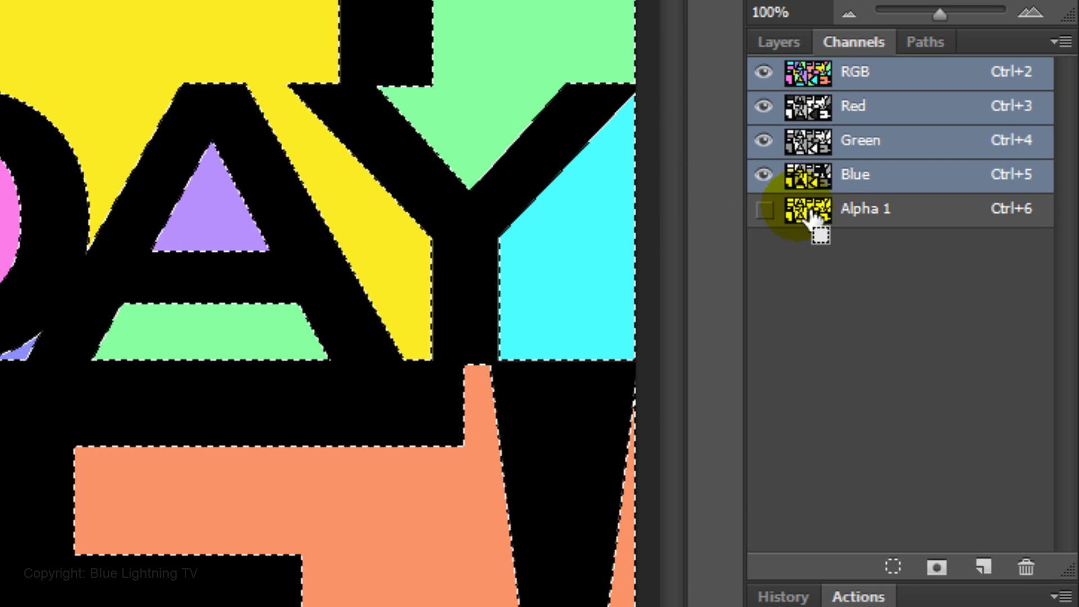
left_click(795, 37)
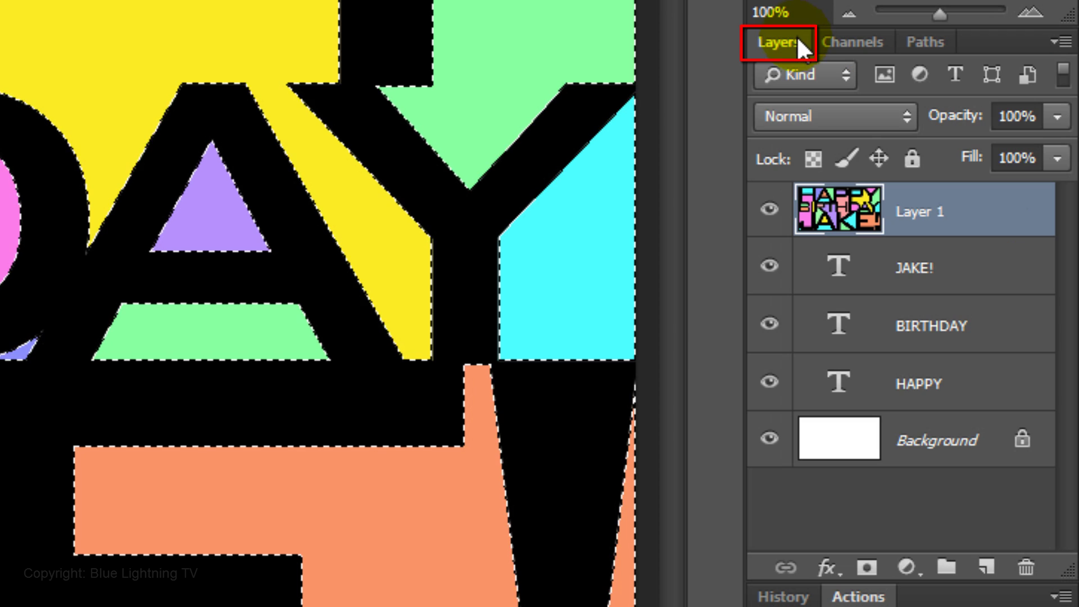
Add Layer 2 above Layer 1 with a mask from the selection, targeting its pixels.
left_click(1000, 582)
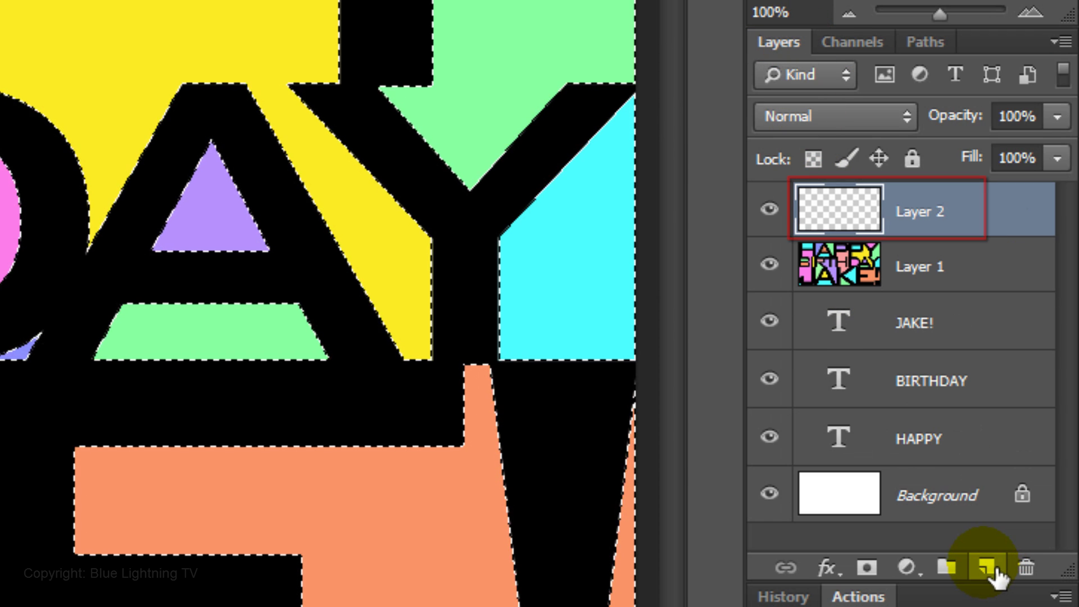
left_click(868, 568)
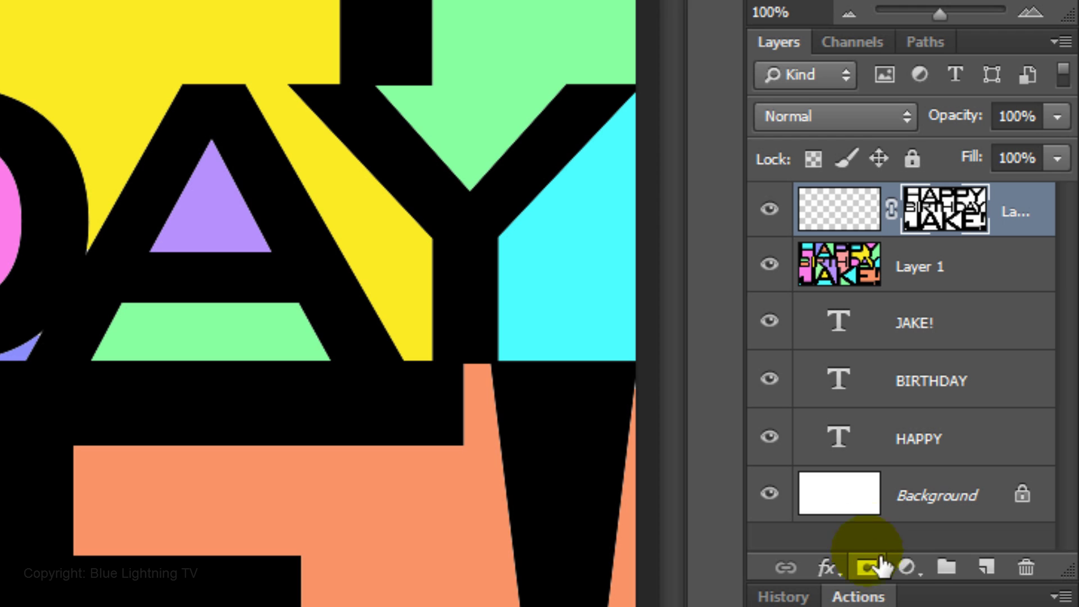
left_click(852, 219)
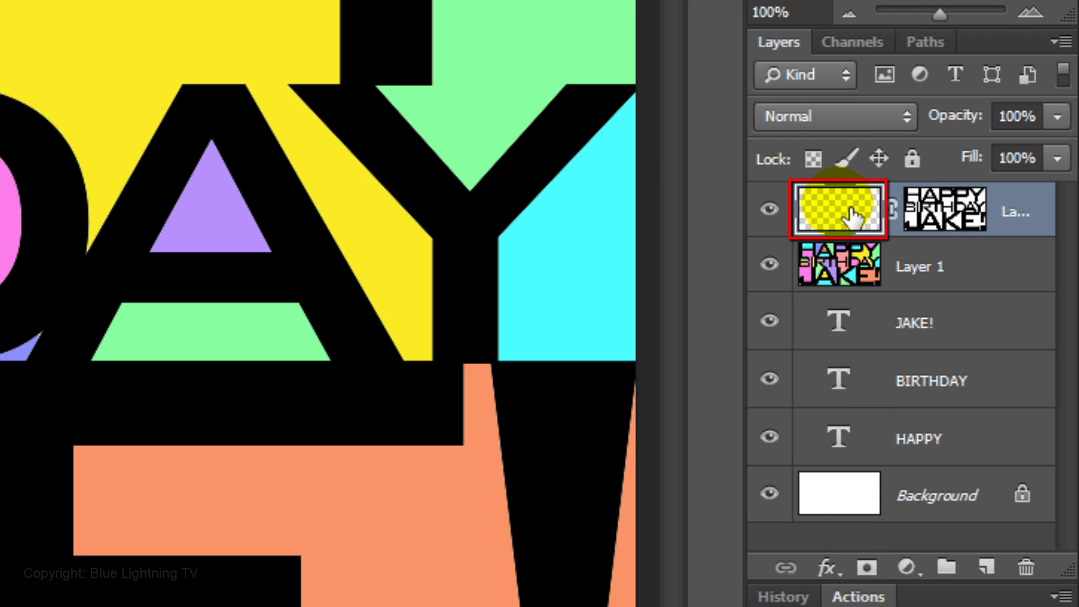
left_click(841, 115)
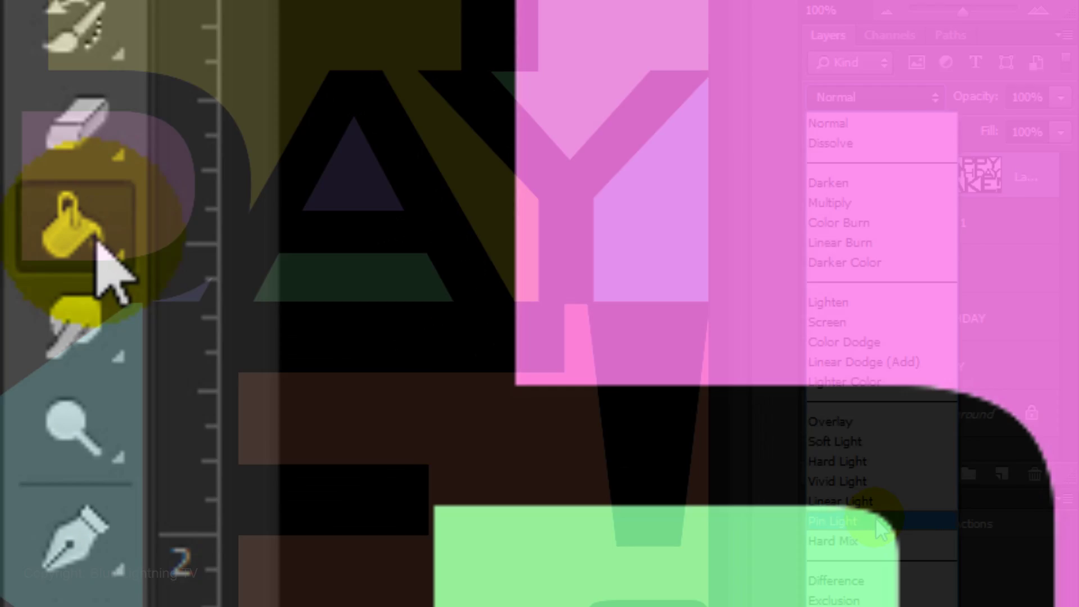
left_click(93, 238)
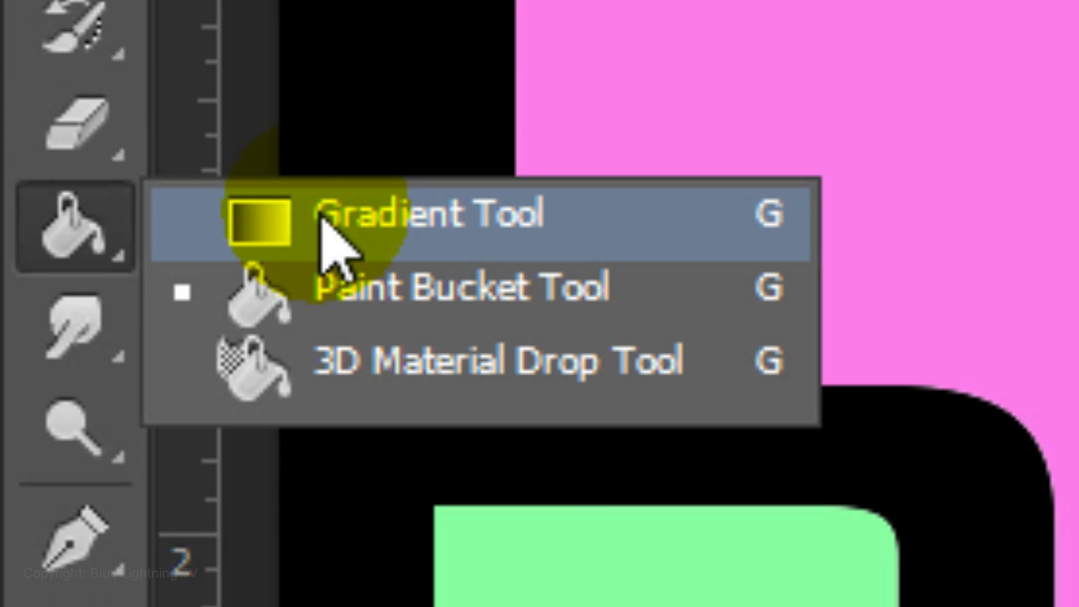
Draw a reflected 808080-grey-to-white gradient on Layer 2, straight down from BIRTHDAY's middle.
left_click(344, 221)
left_click(856, 151)
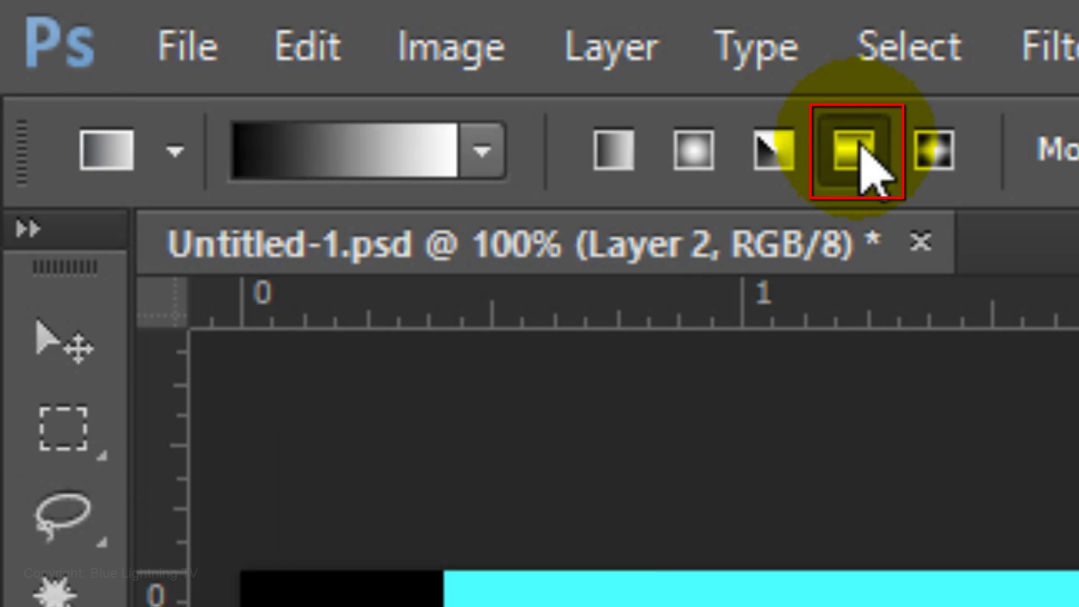
left_click(396, 147)
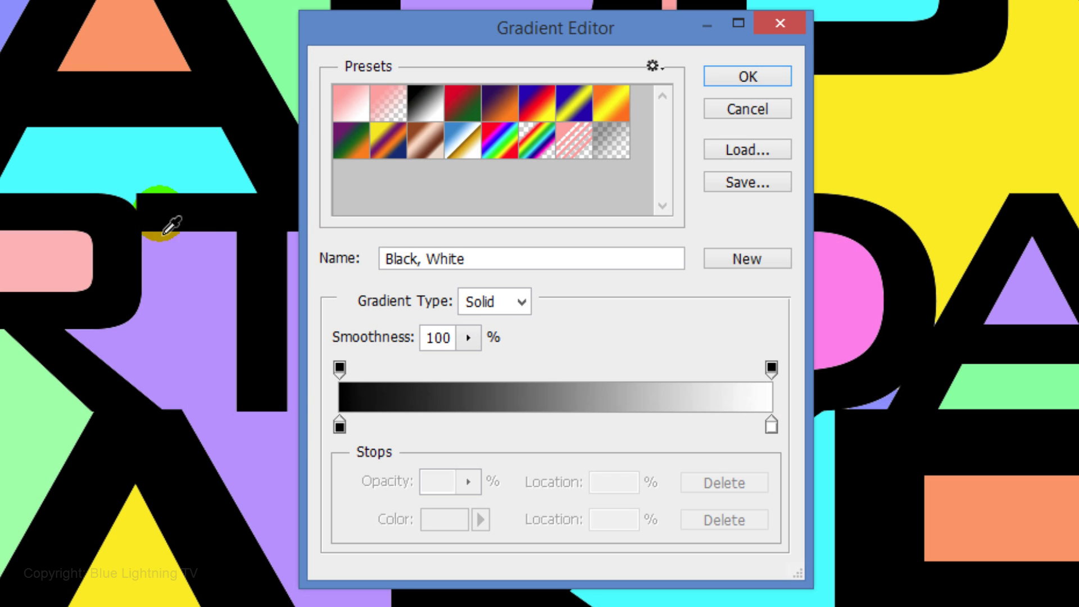
left_click(340, 426)
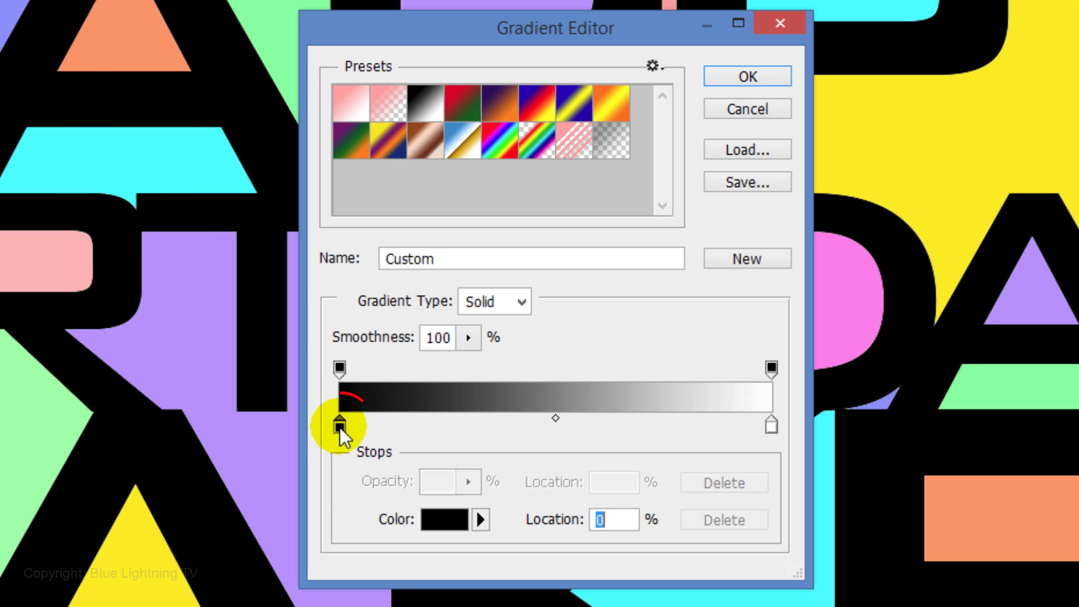
left_click(438, 524)
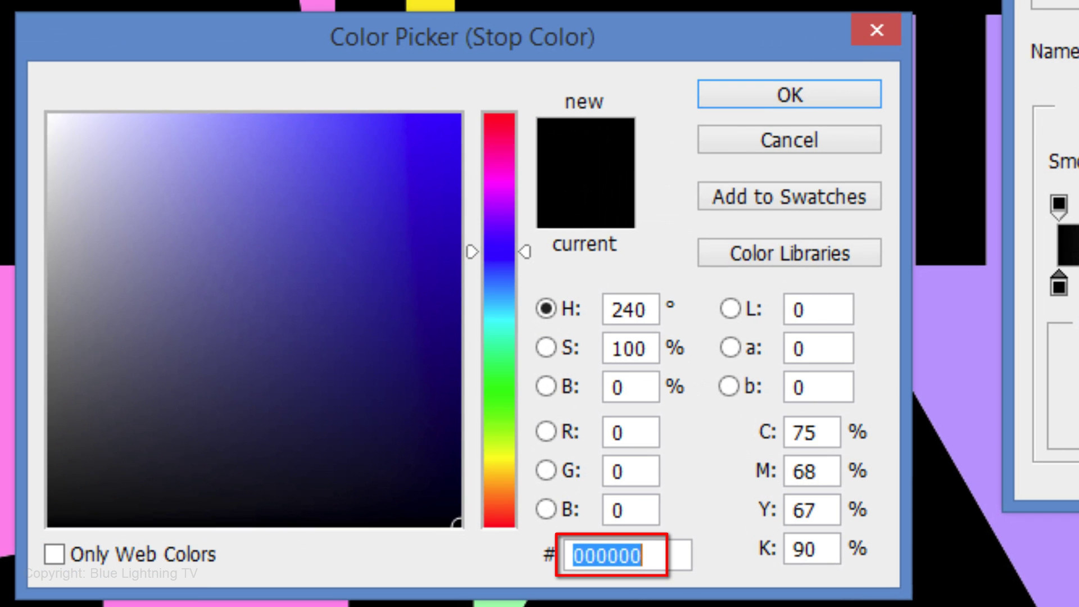
type("808080")
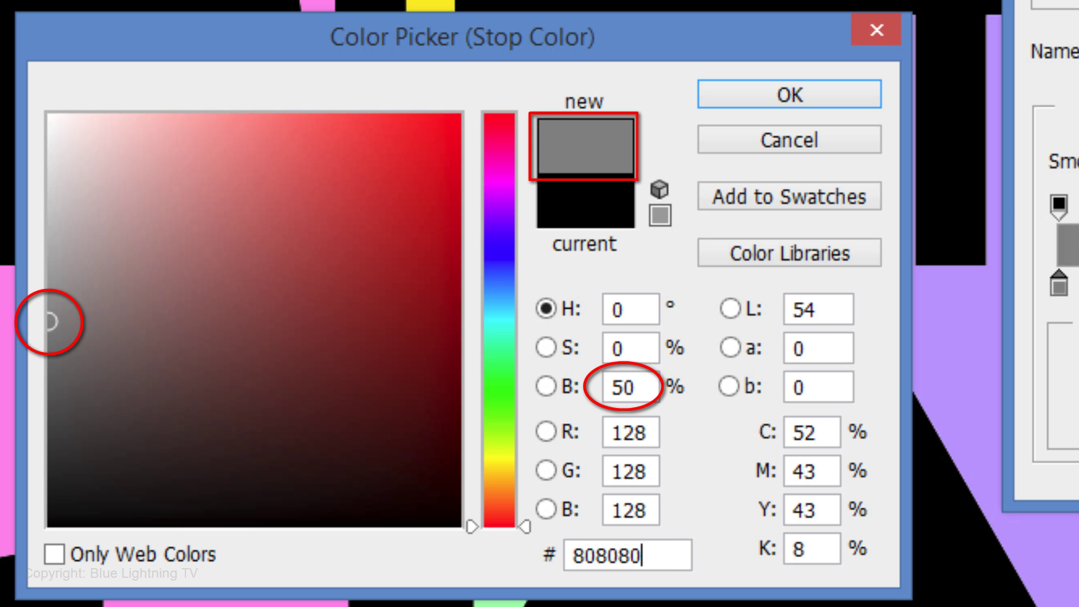
left_click(828, 94)
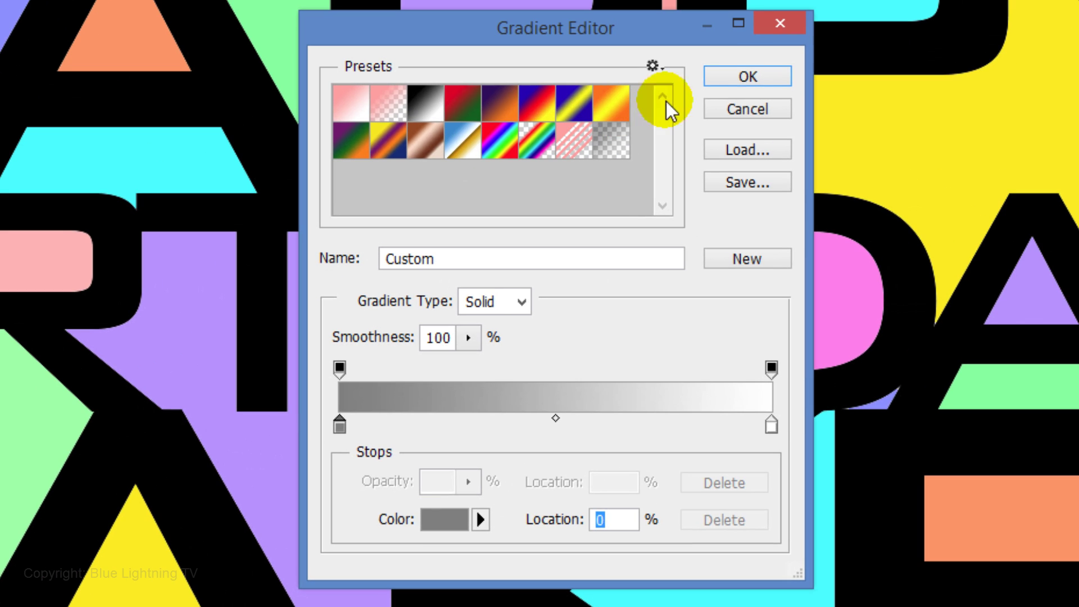
left_click(744, 78)
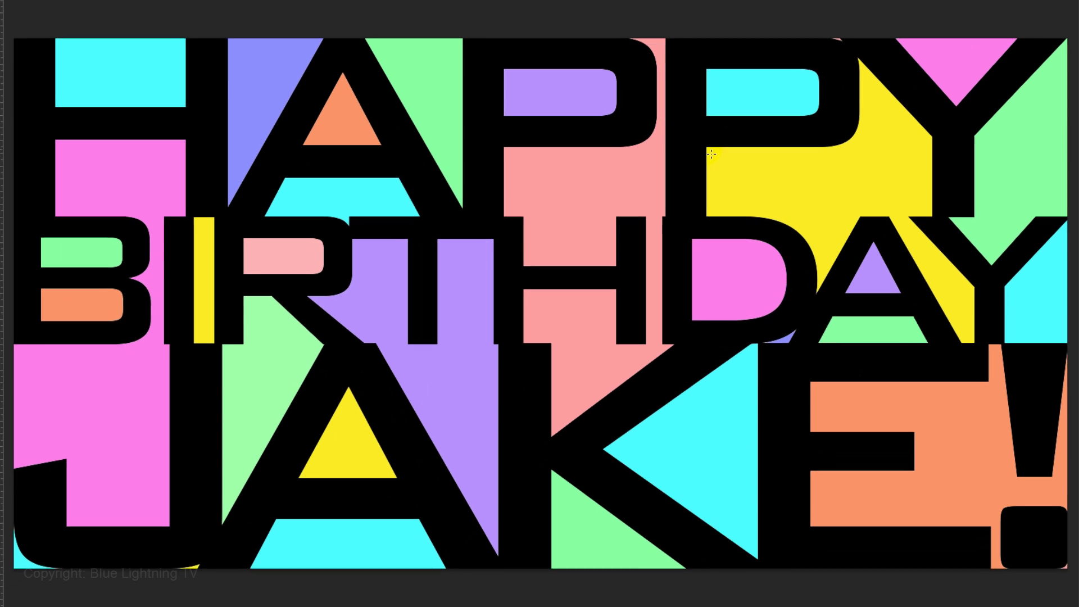
left_click(567, 292)
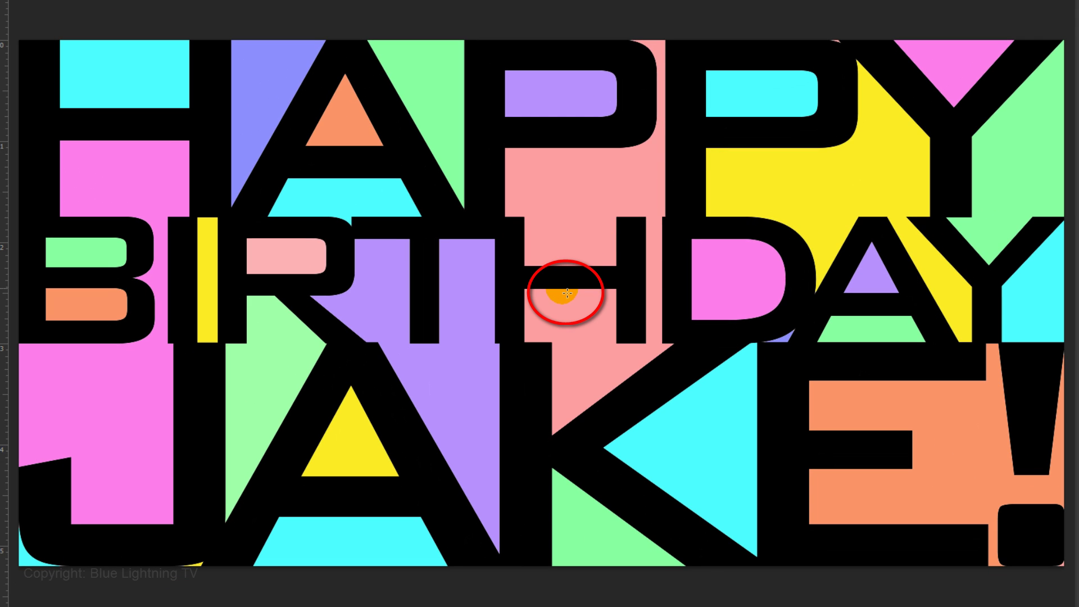
left_click_drag(567, 293, 561, 574)
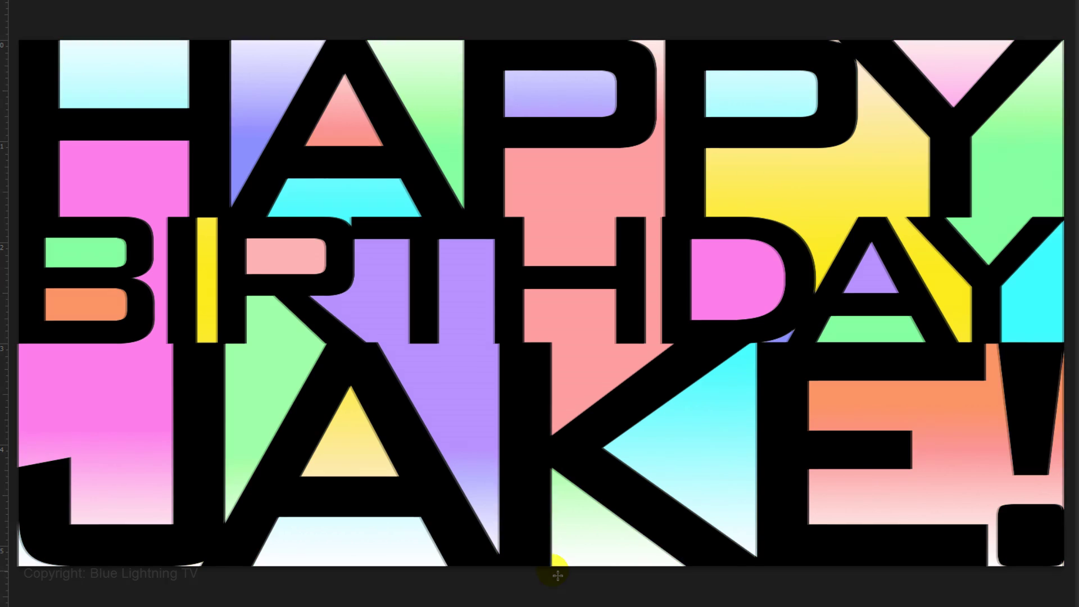